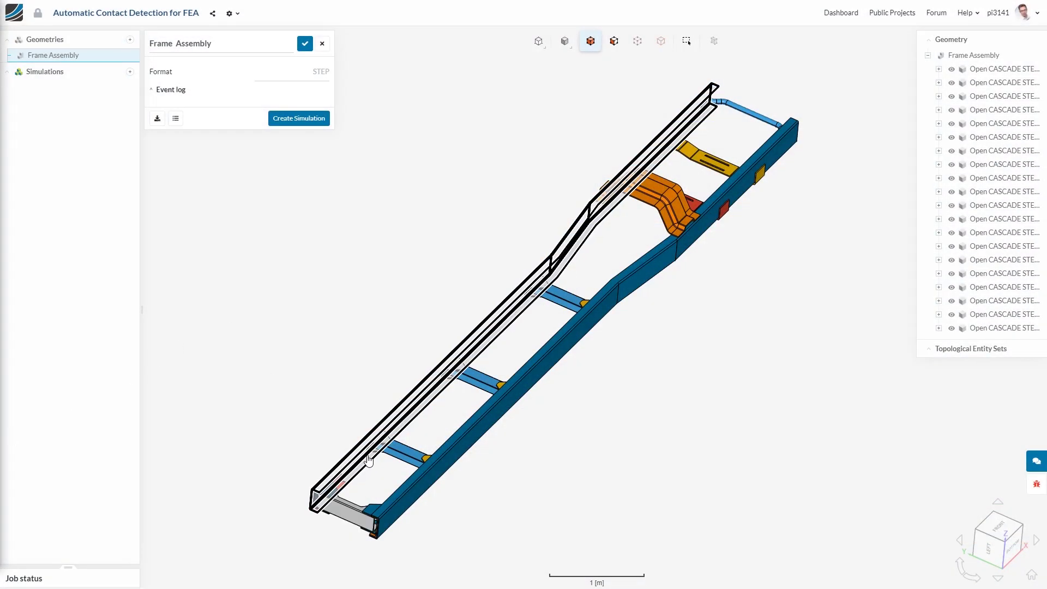
- Create a Static analysis simulation from the Frame Assembly geometry
click(311, 117)
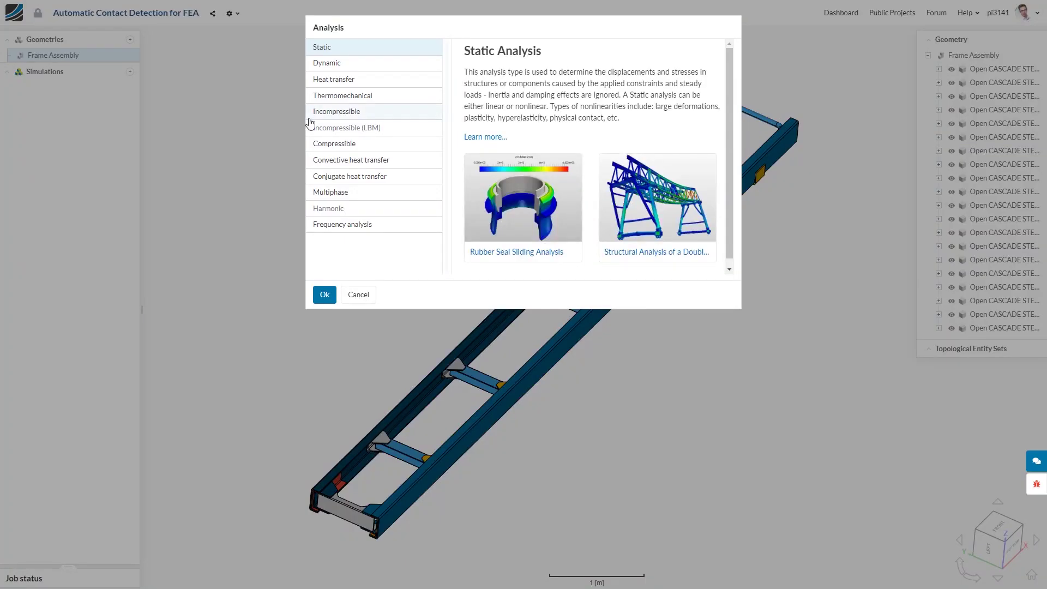
click(326, 296)
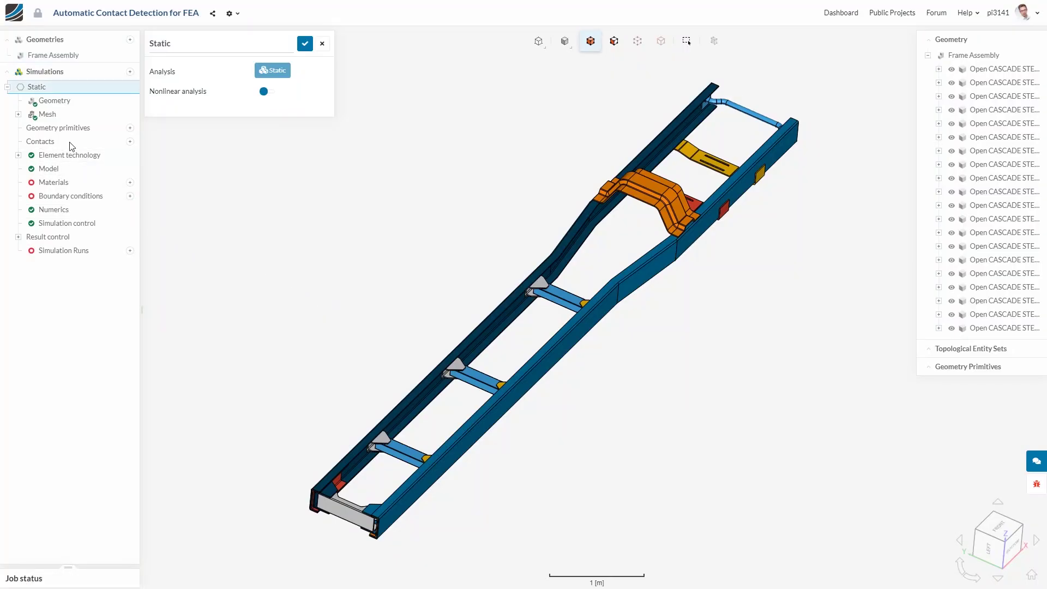
- Add a Bonded contact with the left rail face face13439 as master
click(129, 142)
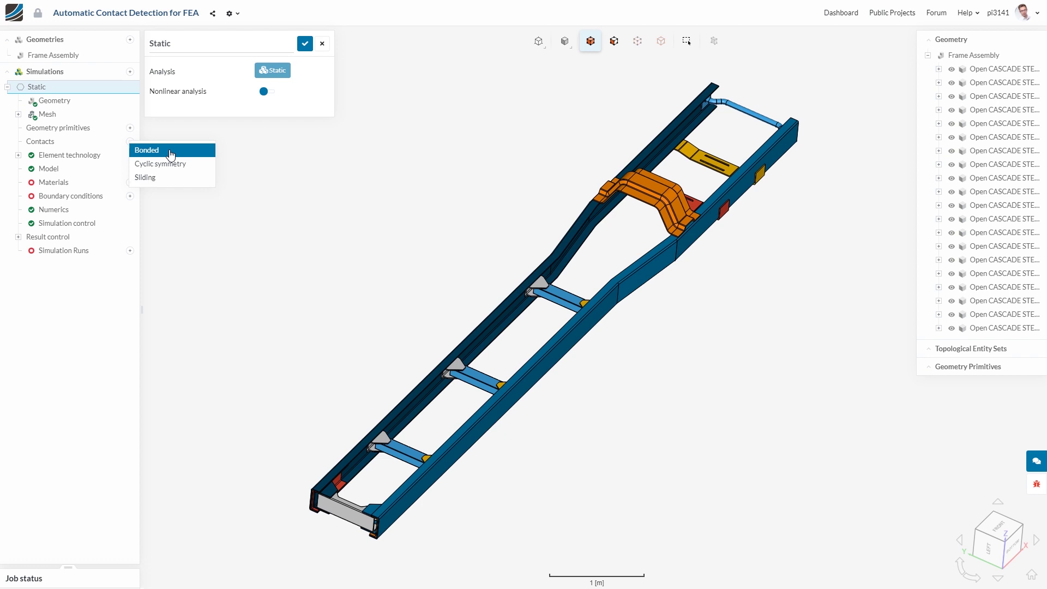
click(166, 153)
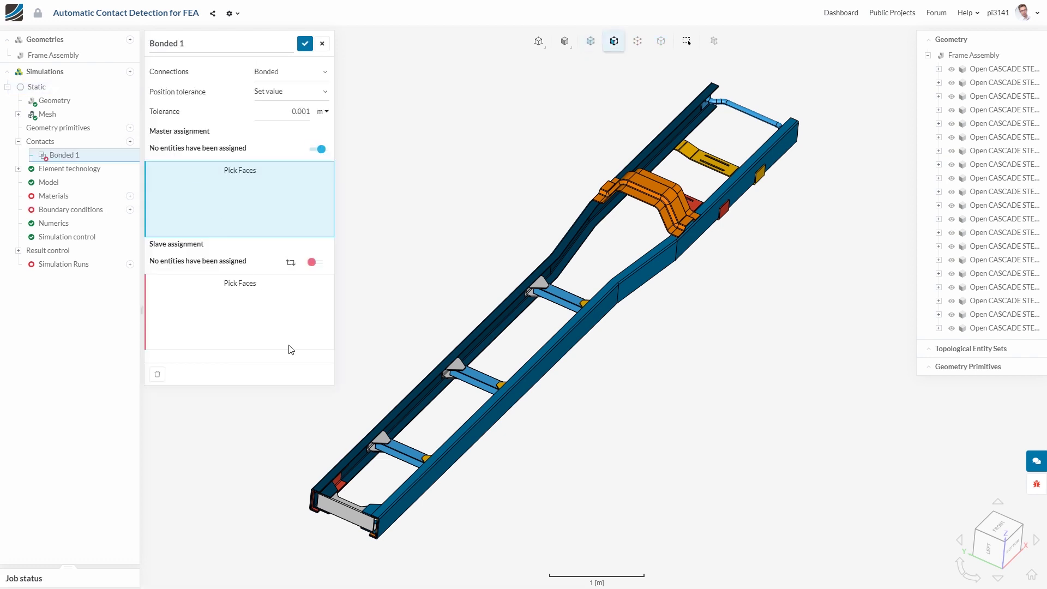
drag(411, 428, 389, 382)
click(389, 382)
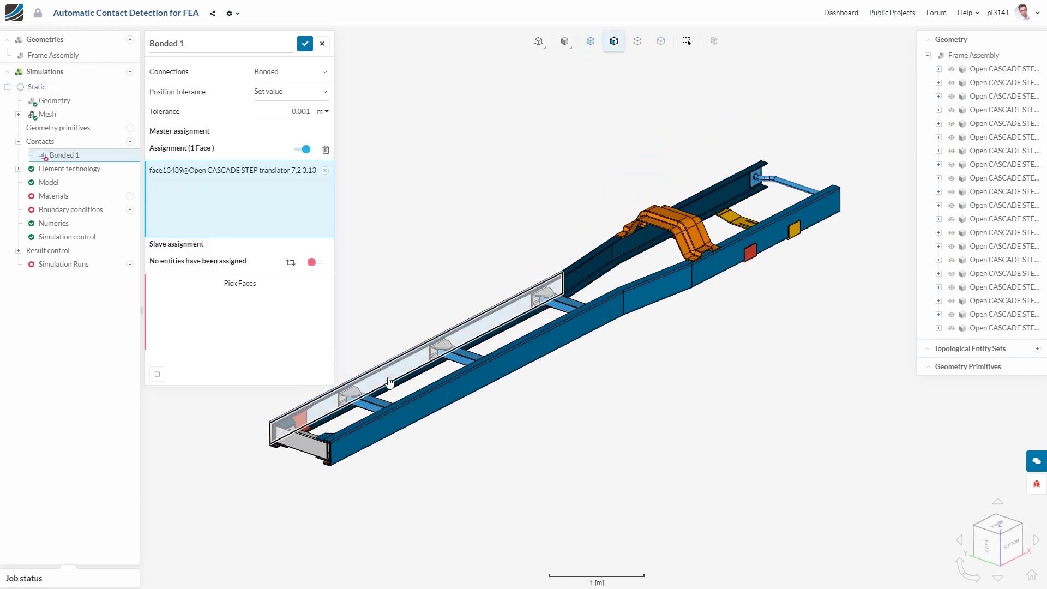
click(302, 149)
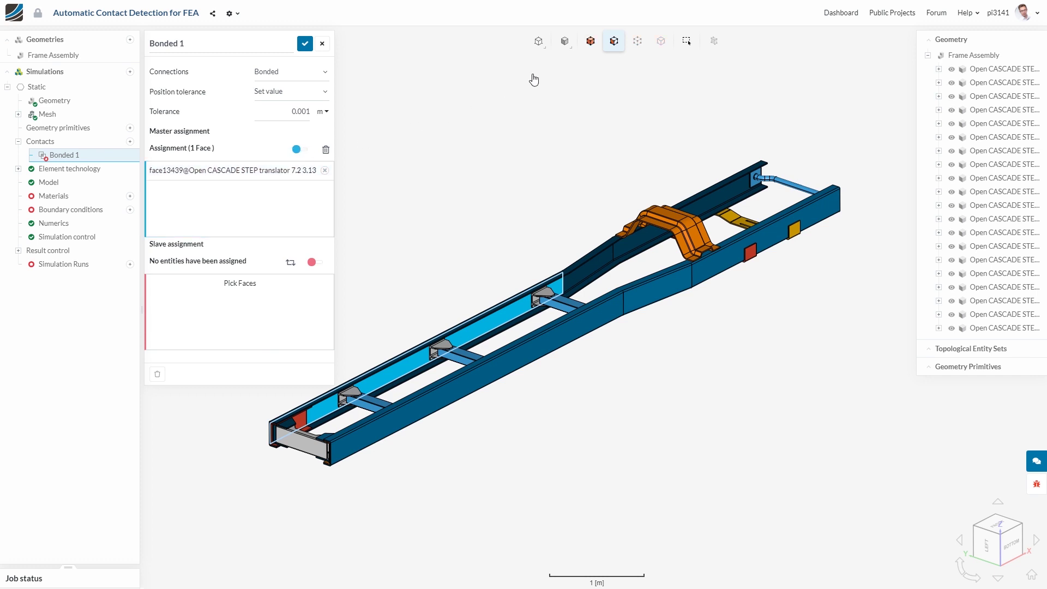
- Hide the left rail, assign face9629 as the slave face, then show all parts again
click(590, 41)
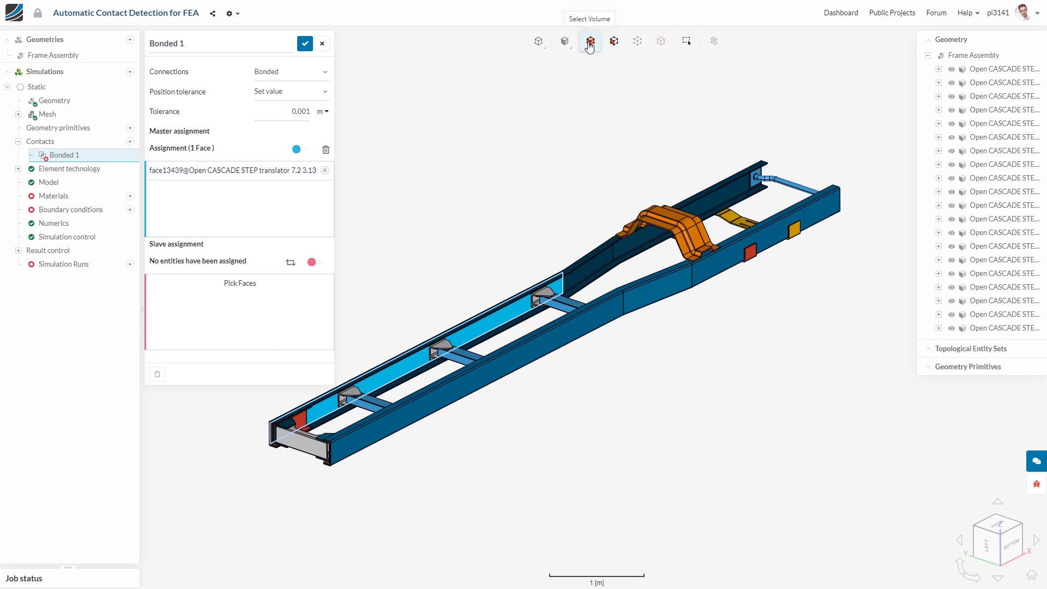
right_click(397, 366)
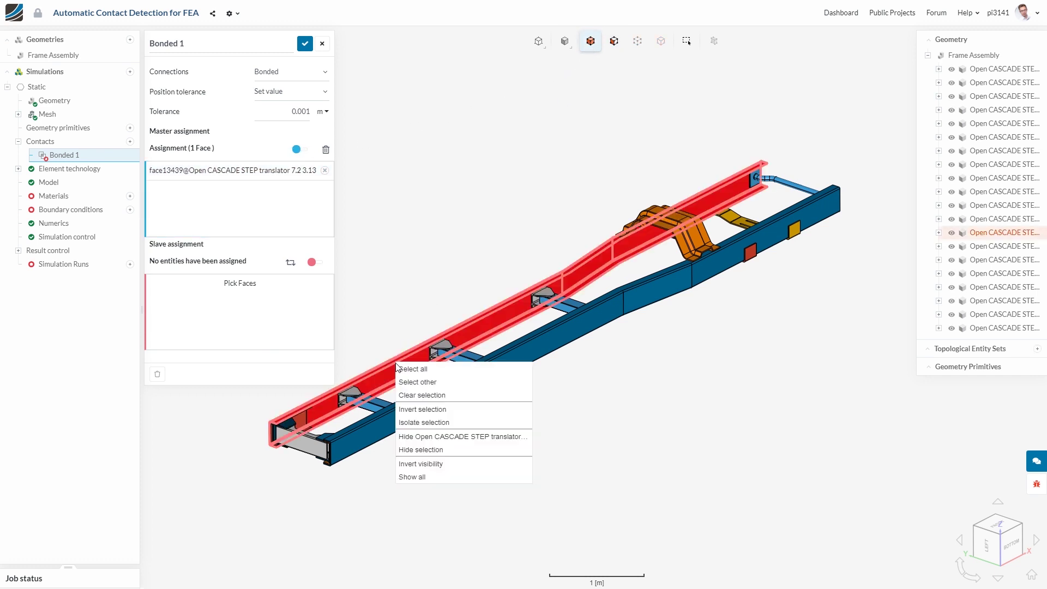
click(409, 450)
drag(339, 491, 470, 464)
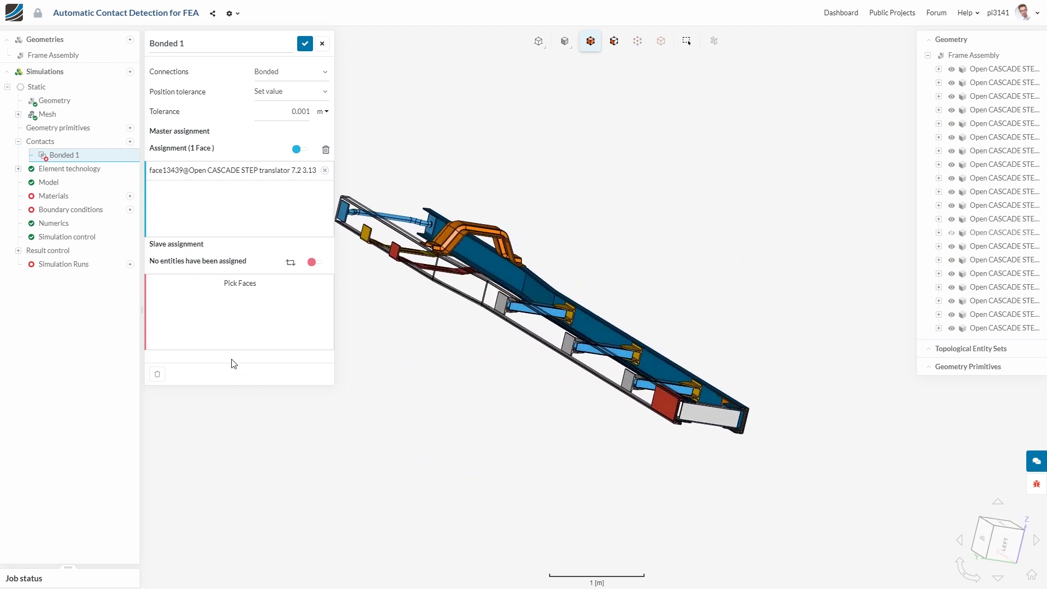
click(237, 324)
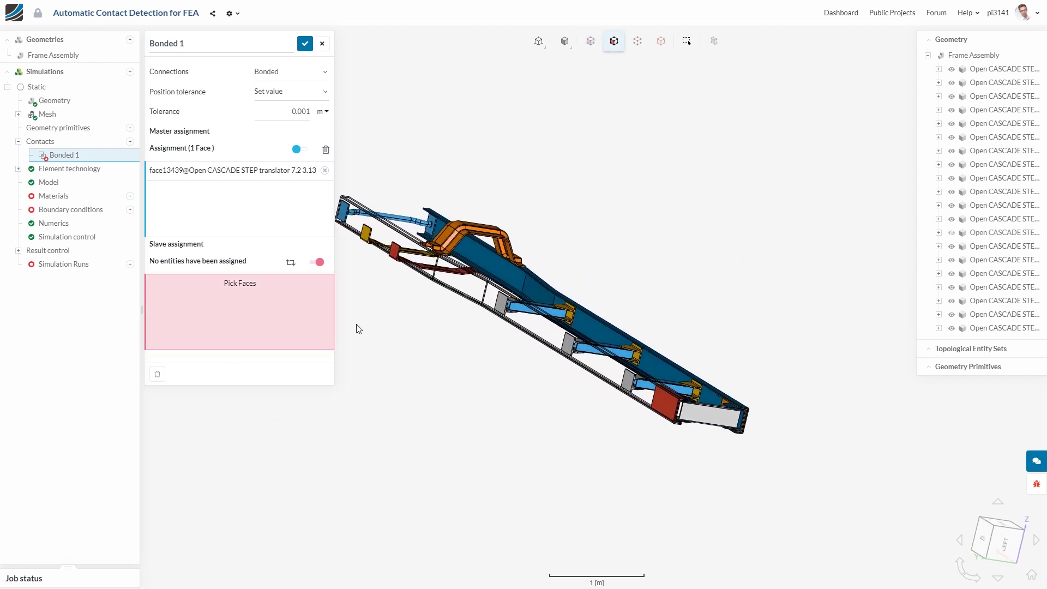
click(625, 381)
right_click(737, 349)
click(747, 450)
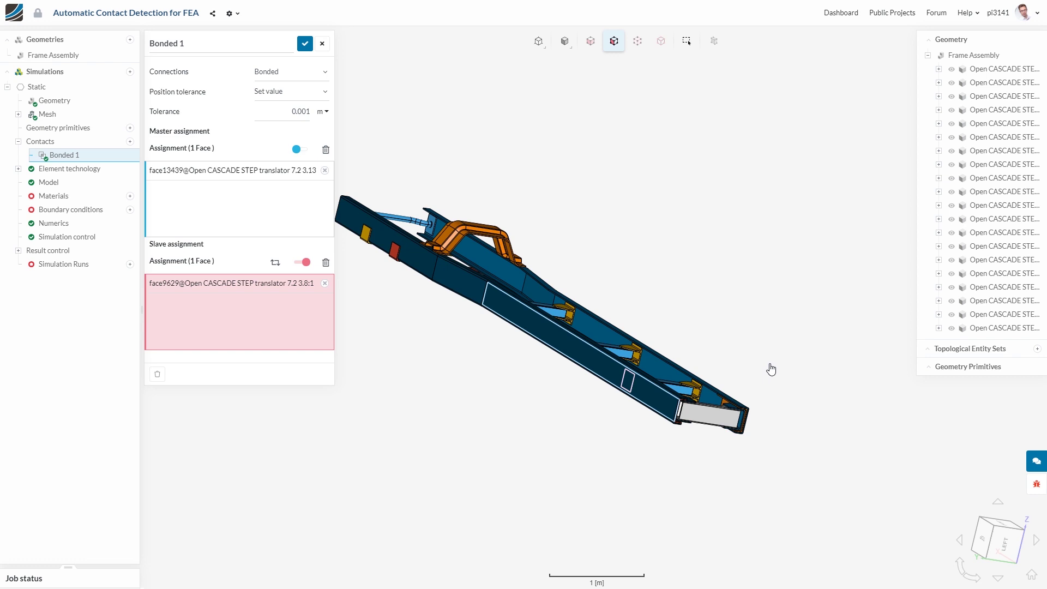
drag(748, 449, 642, 400)
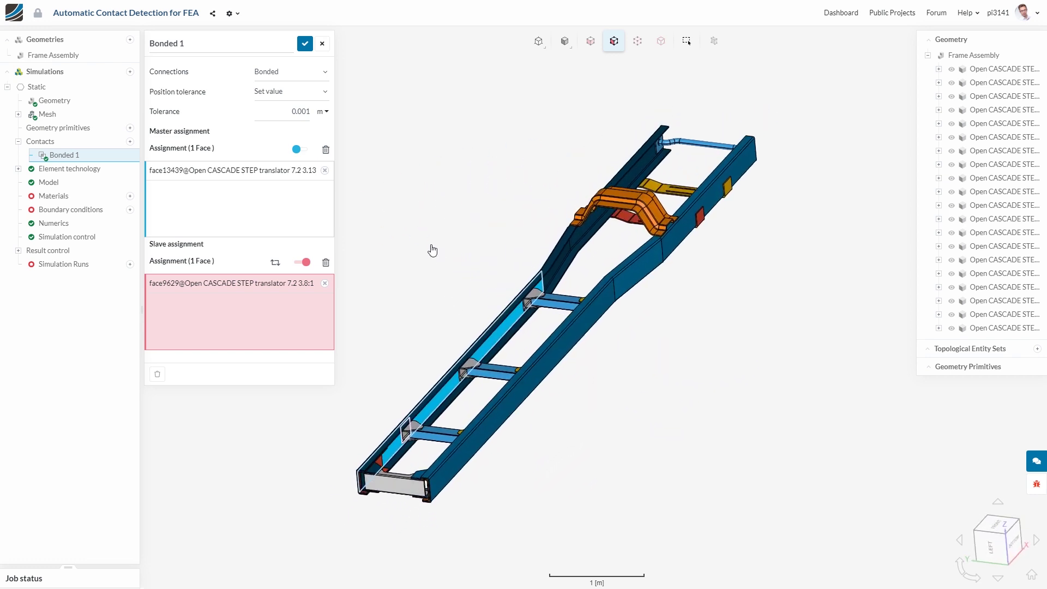
- Save Bonded 1, then auto-detect contacts replacing existing ones, listing Bonded 1–16
click(305, 43)
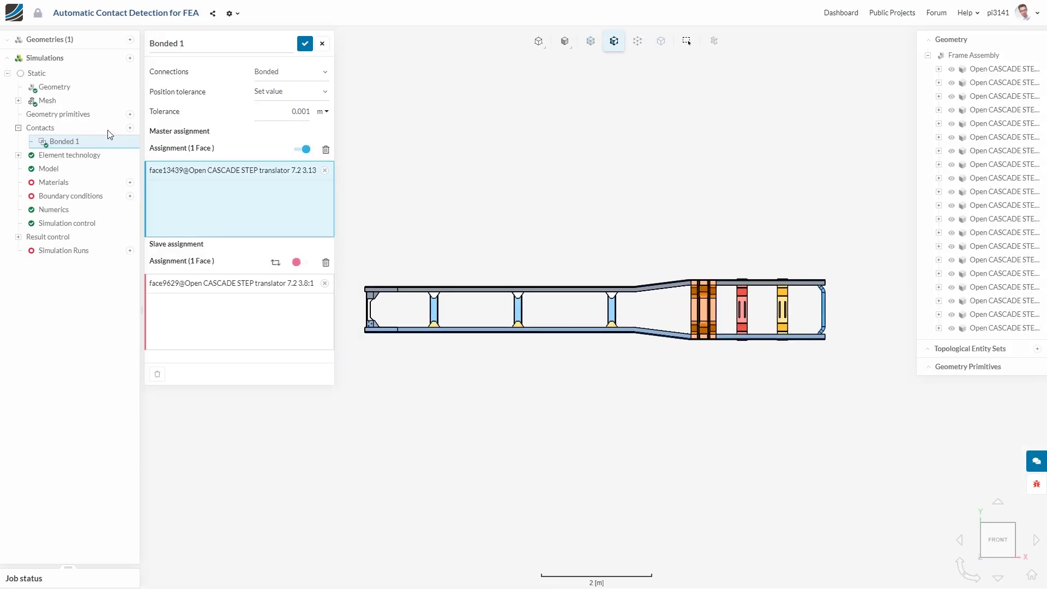
click(130, 128)
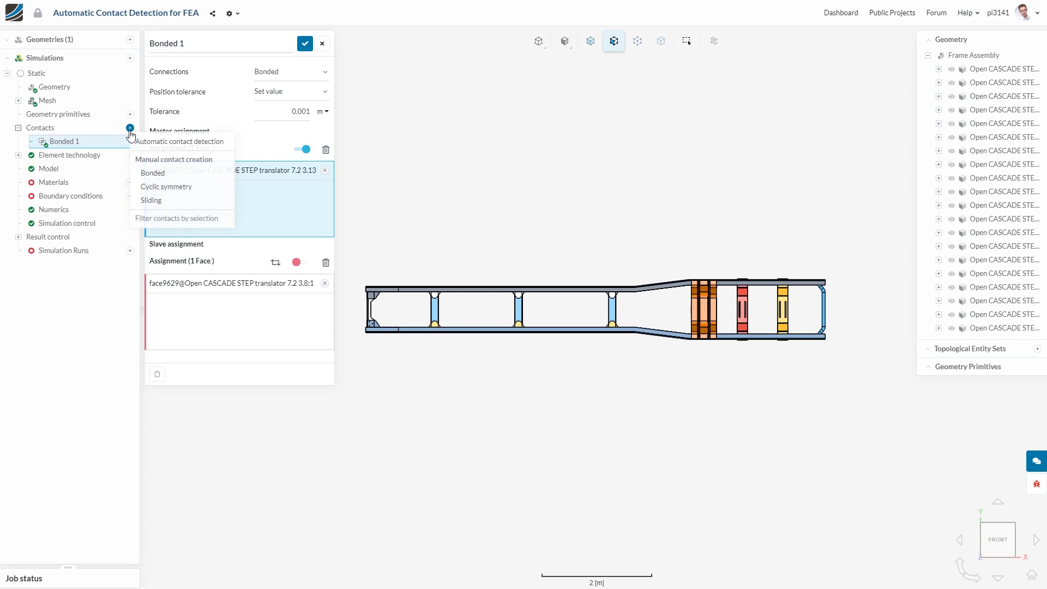
click(186, 142)
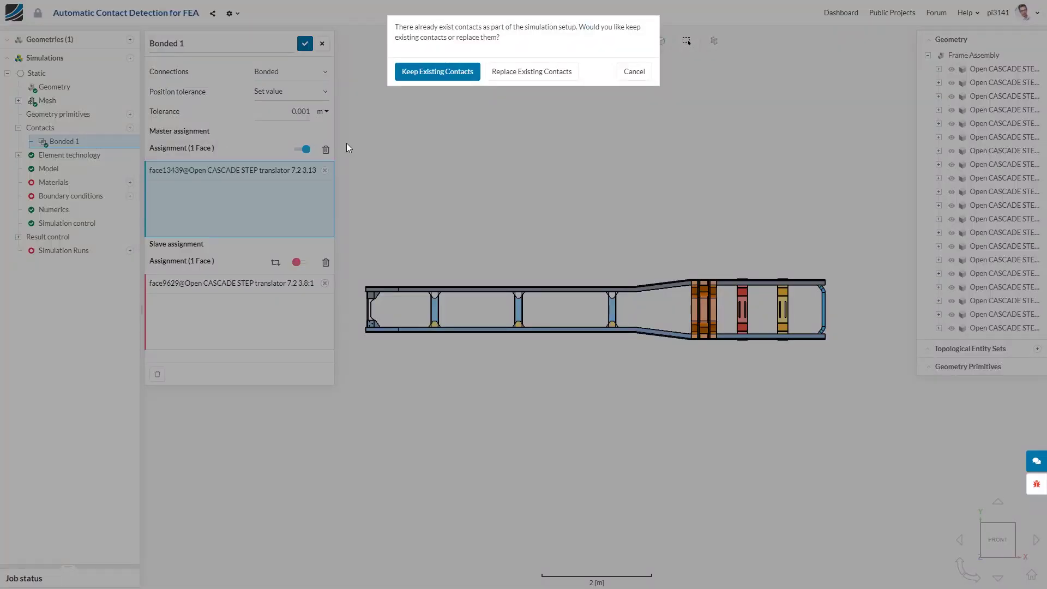
click(528, 75)
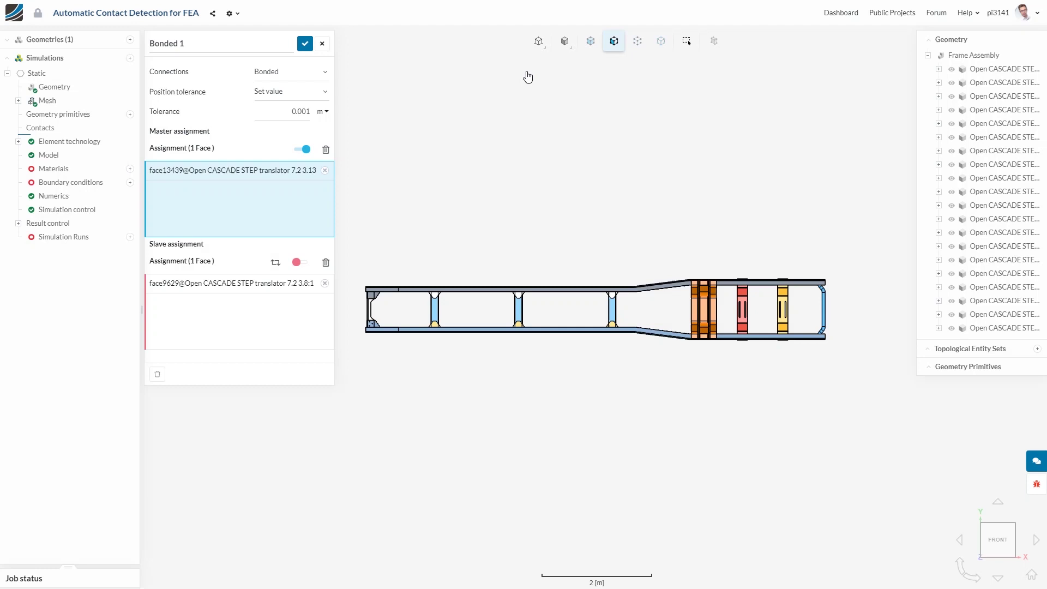
click(50, 129)
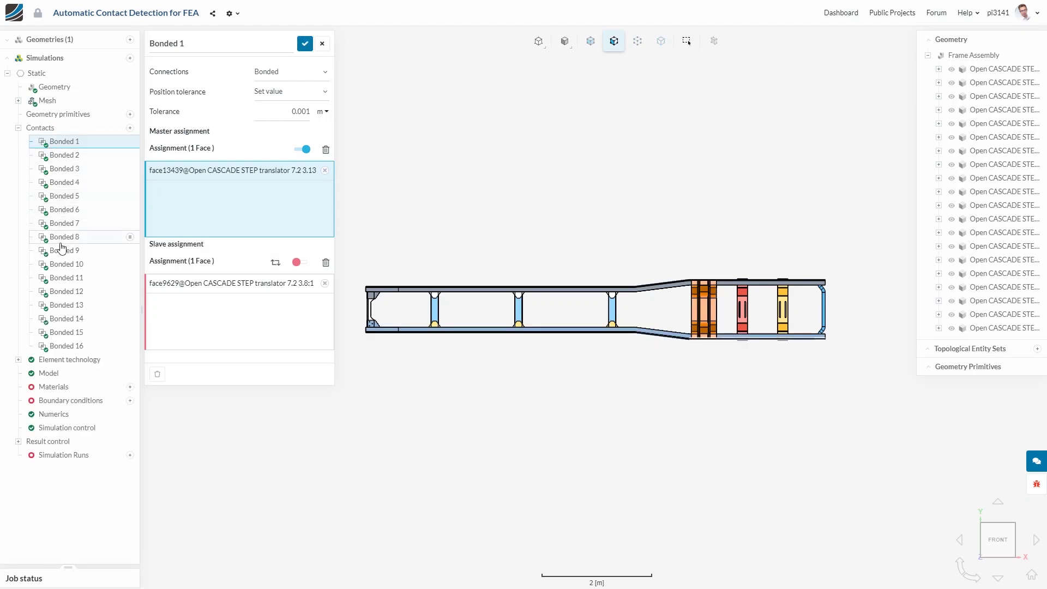
- Inspect Bonded 2 and Bonded 4–10 in an isometric view, then close the settings panel
drag(402, 426, 510, 360)
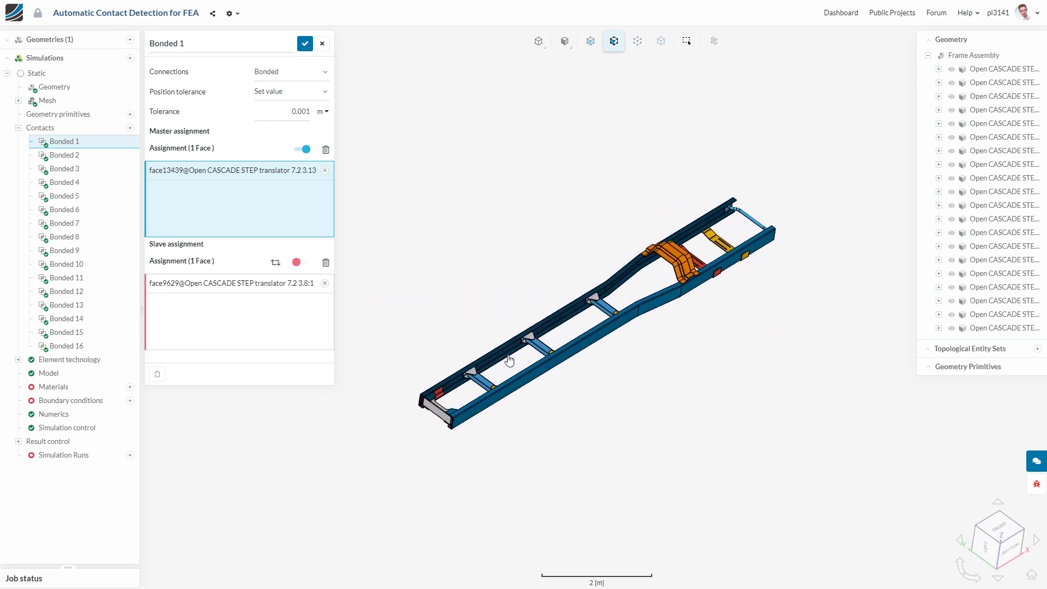
ctrl+click(69, 155)
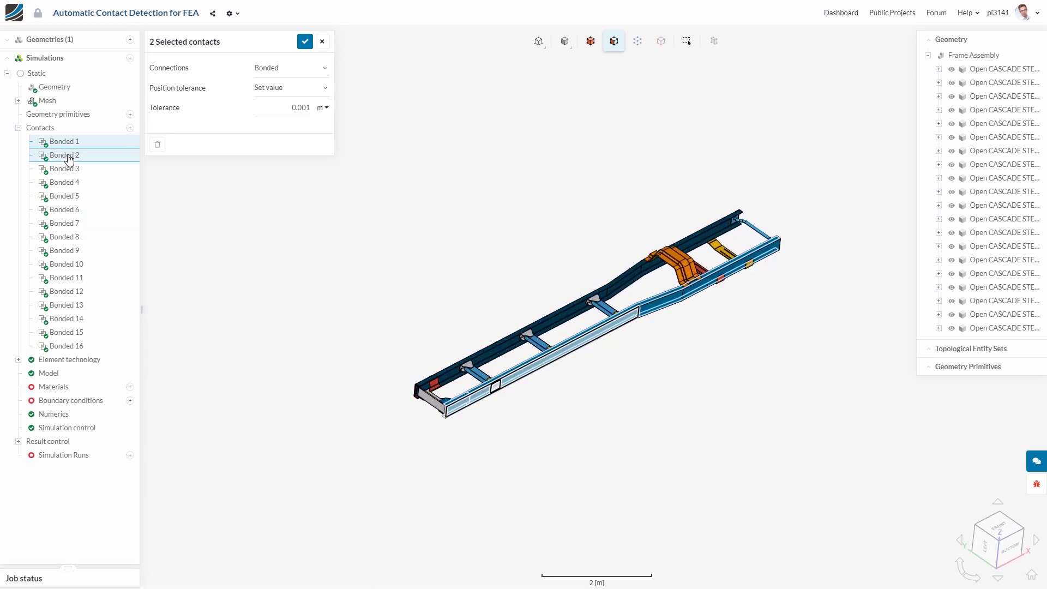
ctrl+click(69, 183)
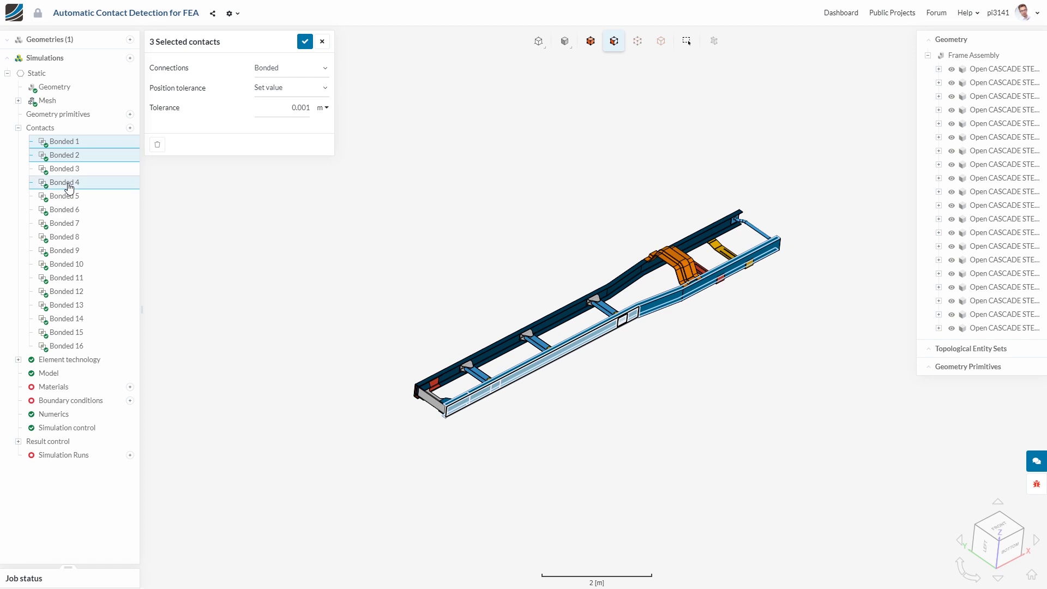
shift+click(68, 265)
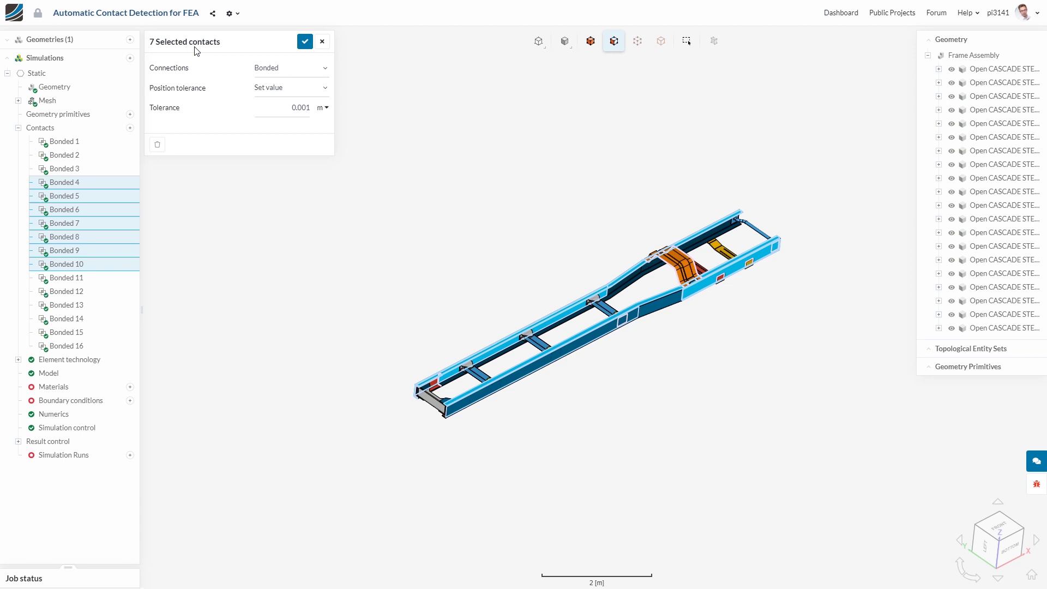
click(322, 43)
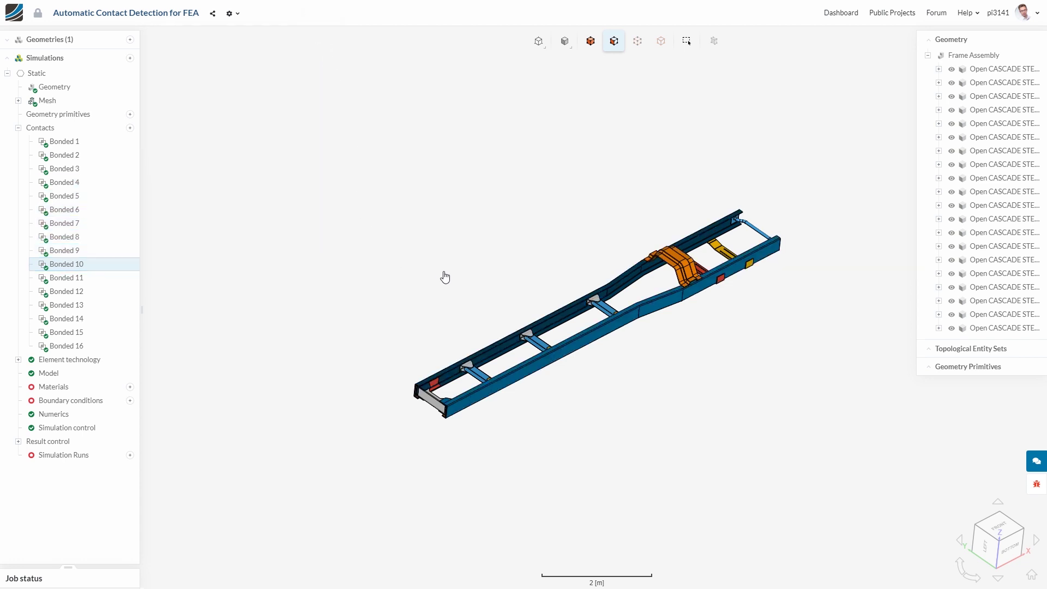
- Change the eight contacts touching the right frame rail to Sliding, giving Sliding 1–8
click(590, 41)
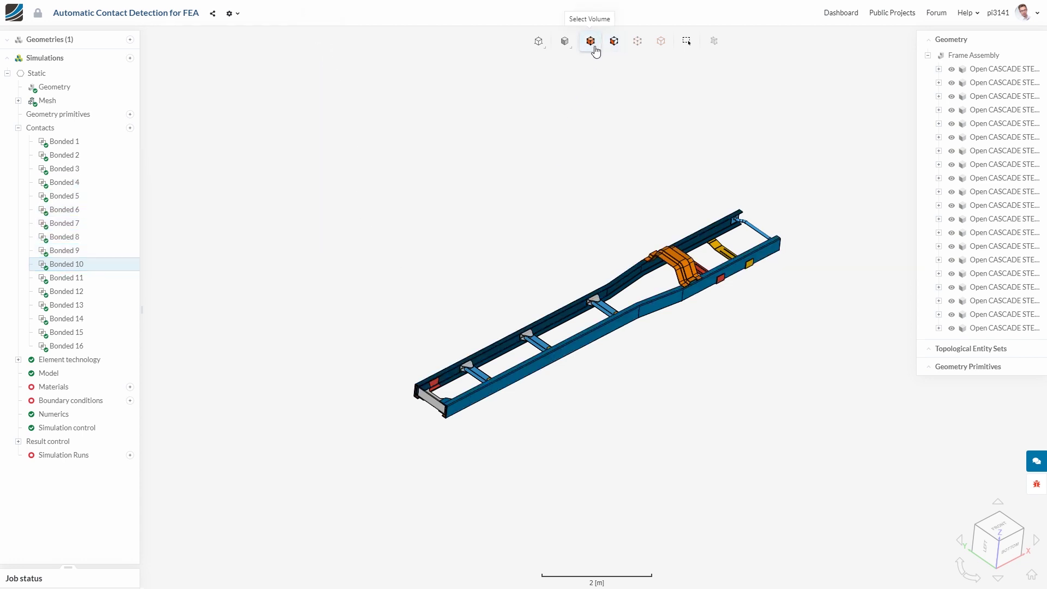
click(577, 345)
right_click(602, 361)
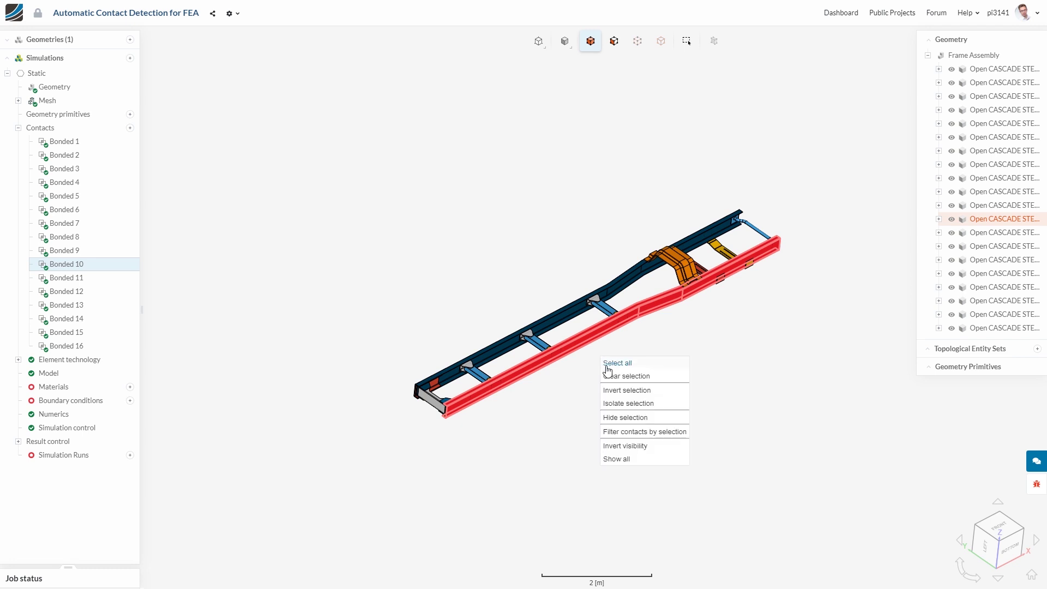
click(648, 432)
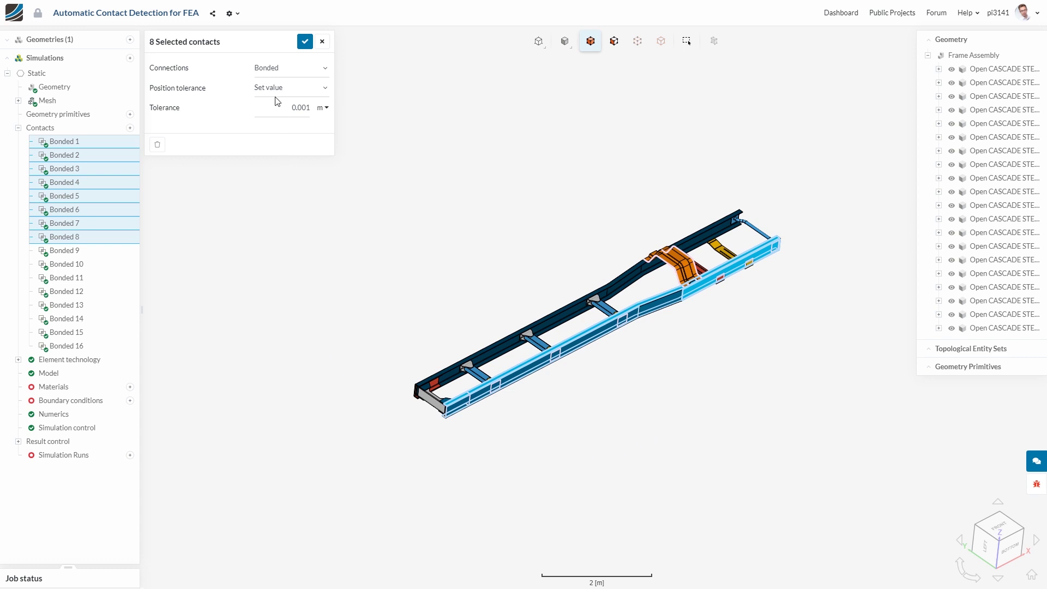
click(277, 68)
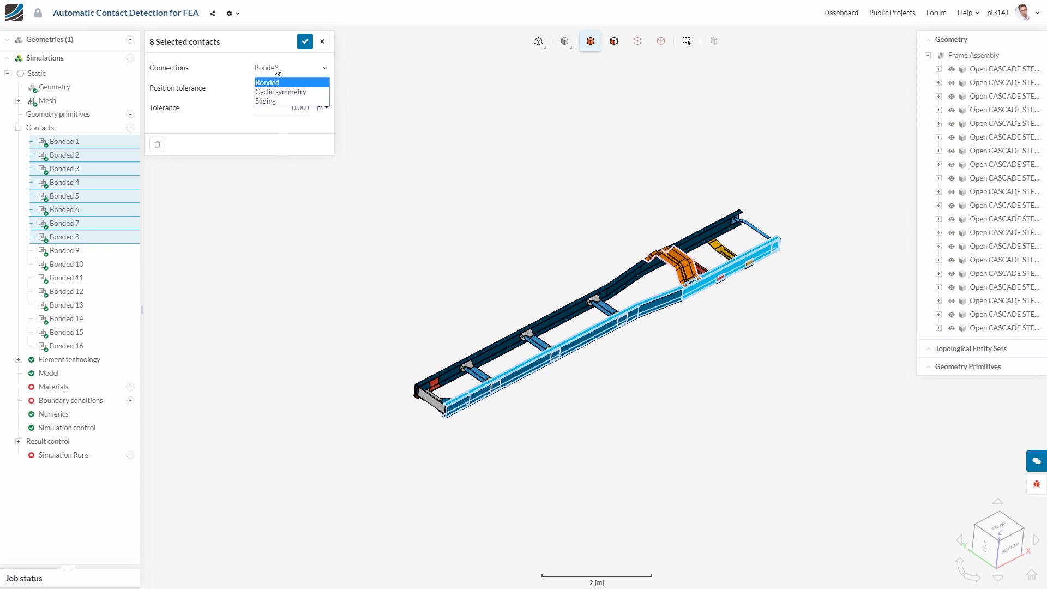
click(274, 98)
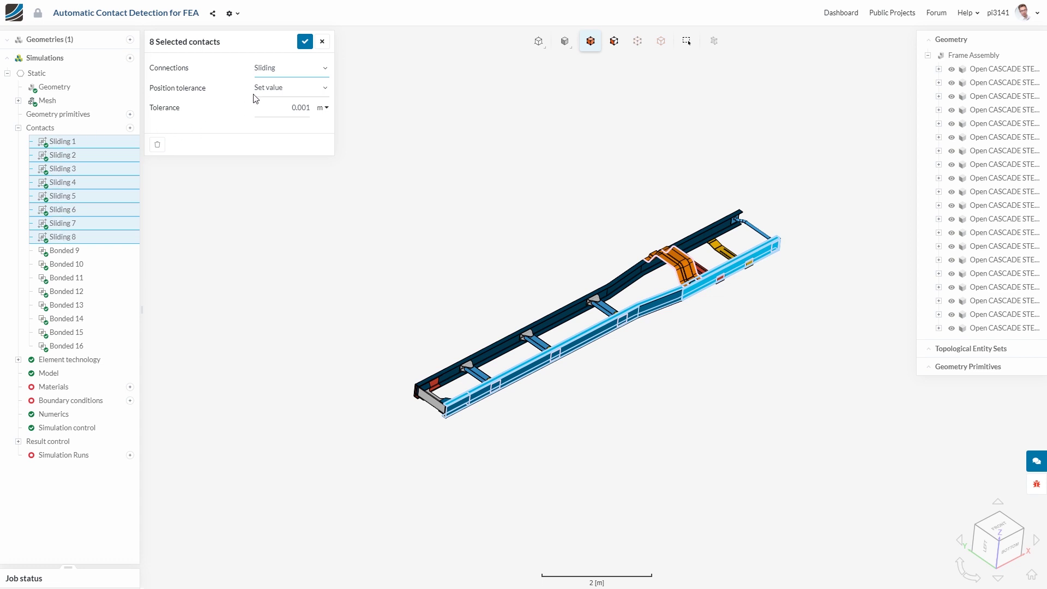
click(307, 43)
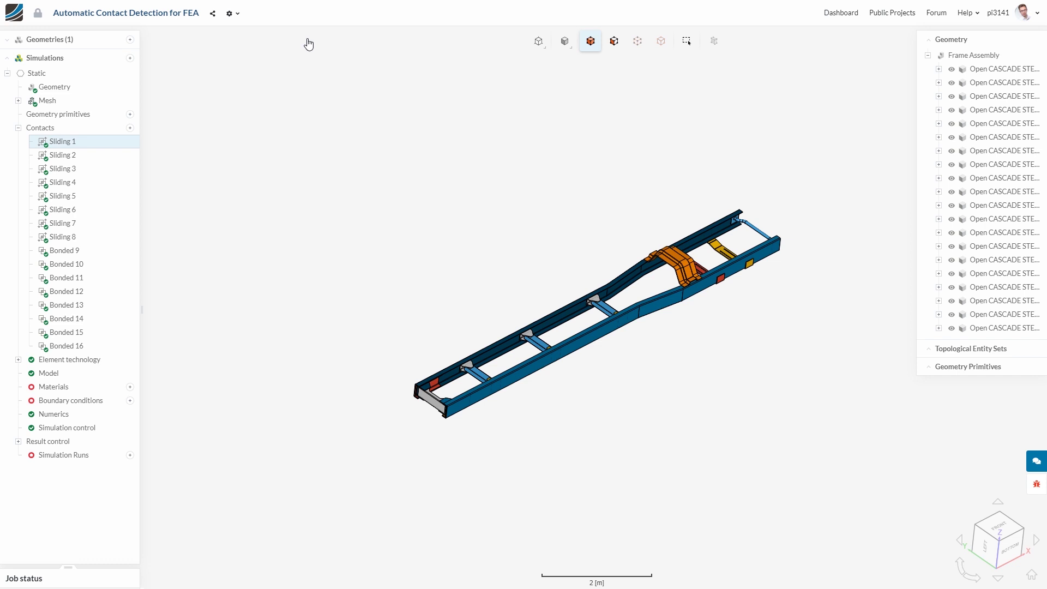
- Isolate Sliding 1's assigned faces to inspect them, then show all parts again
click(71, 144)
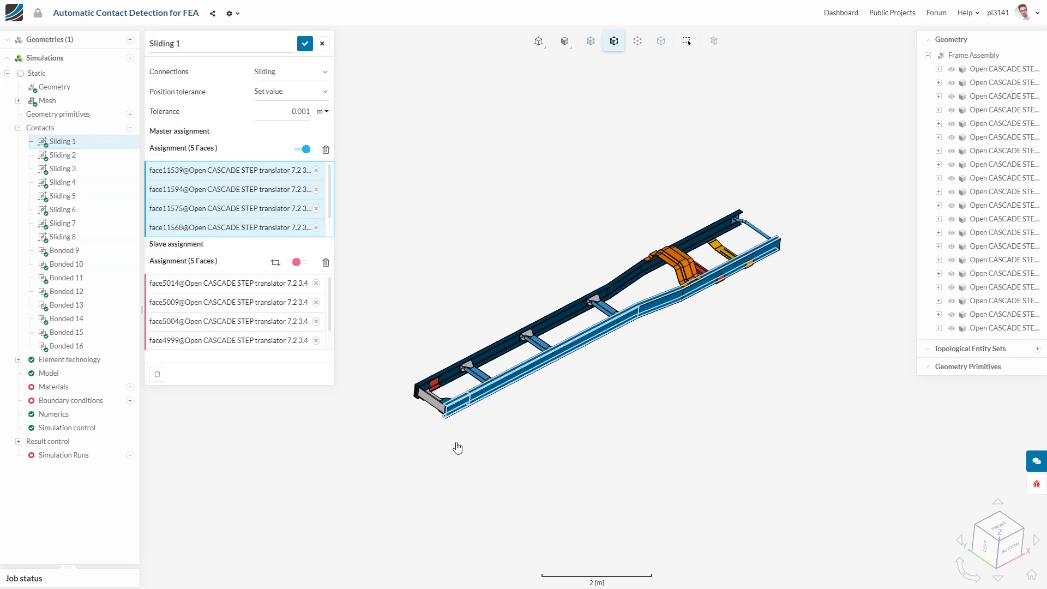
right_click(564, 398)
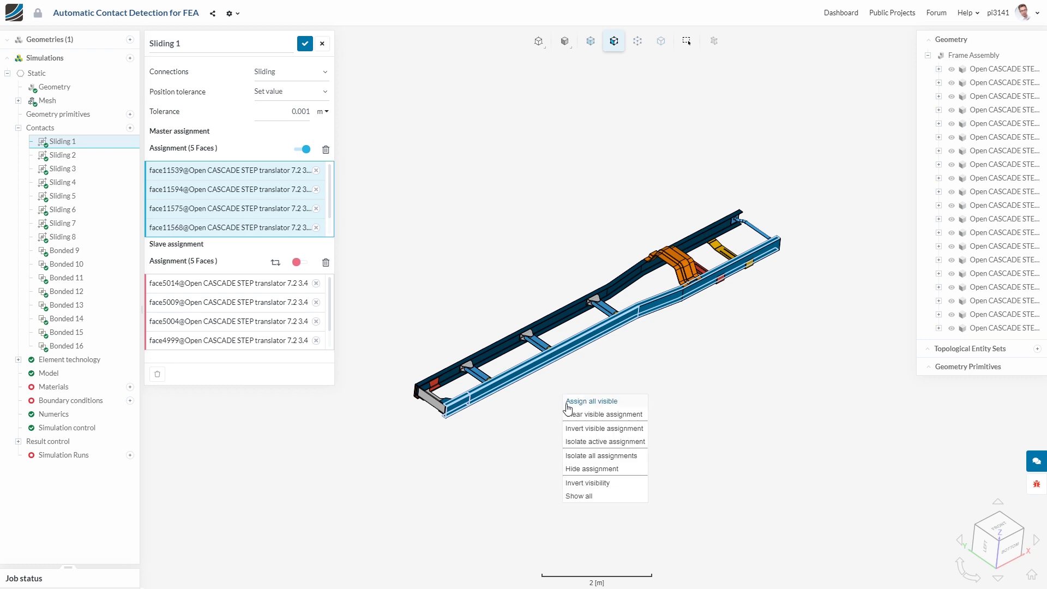
click(580, 458)
scroll(474, 427, up, 6)
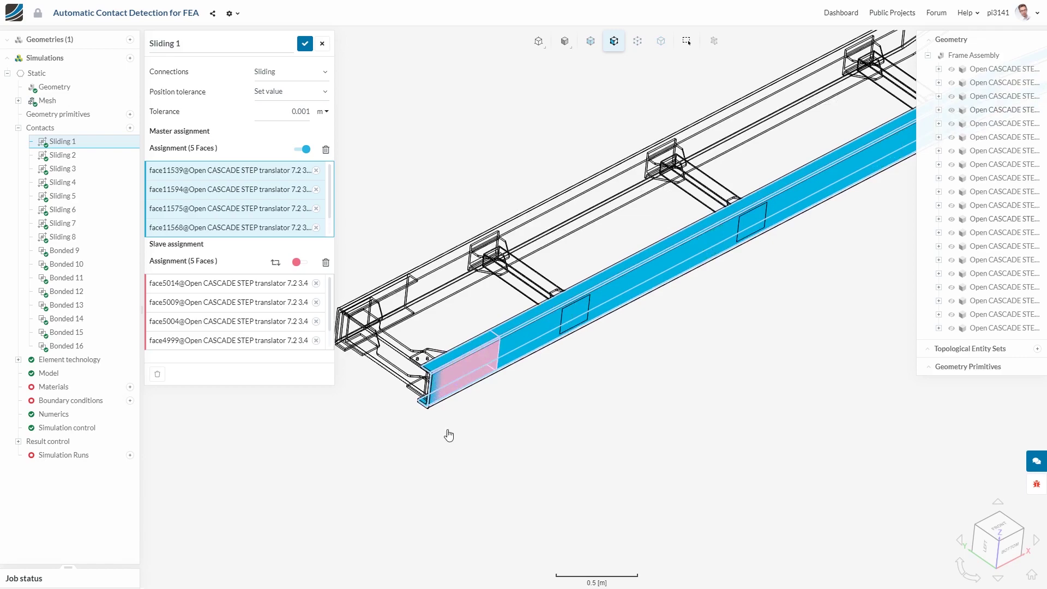
drag(474, 406, 510, 470)
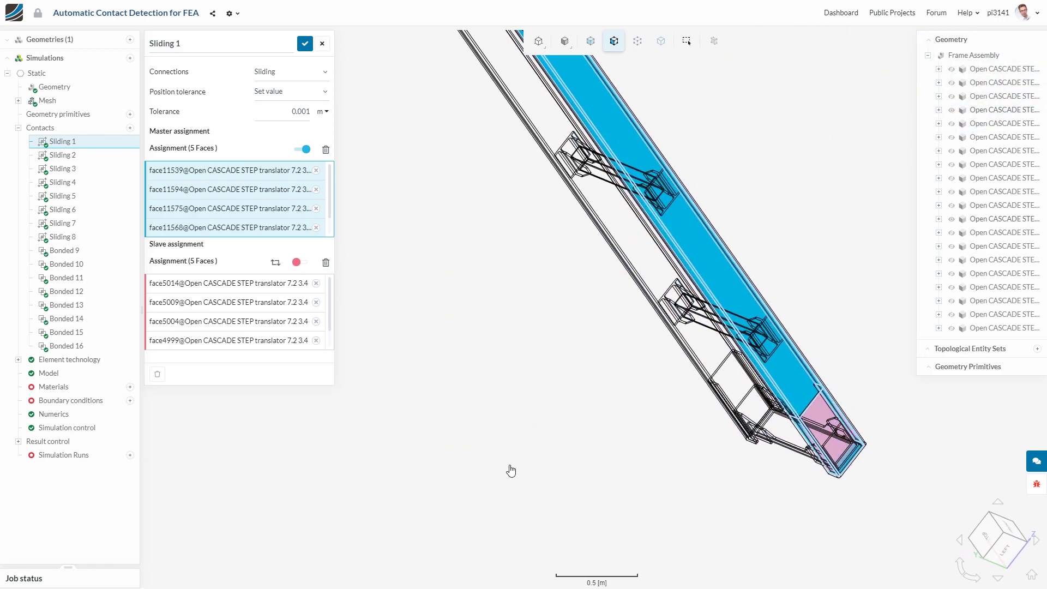
right_click(578, 401)
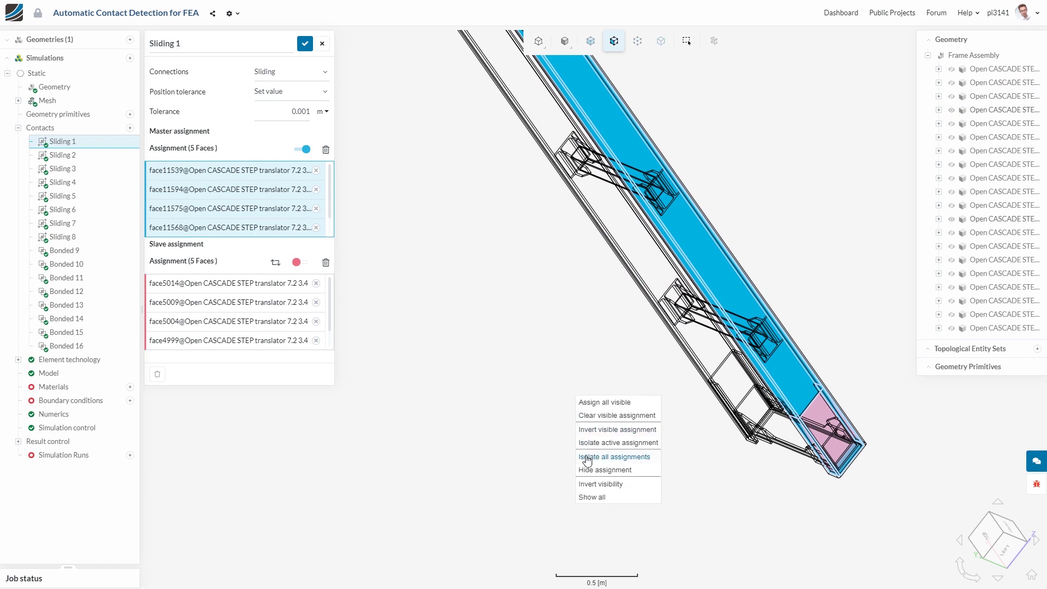
click(591, 498)
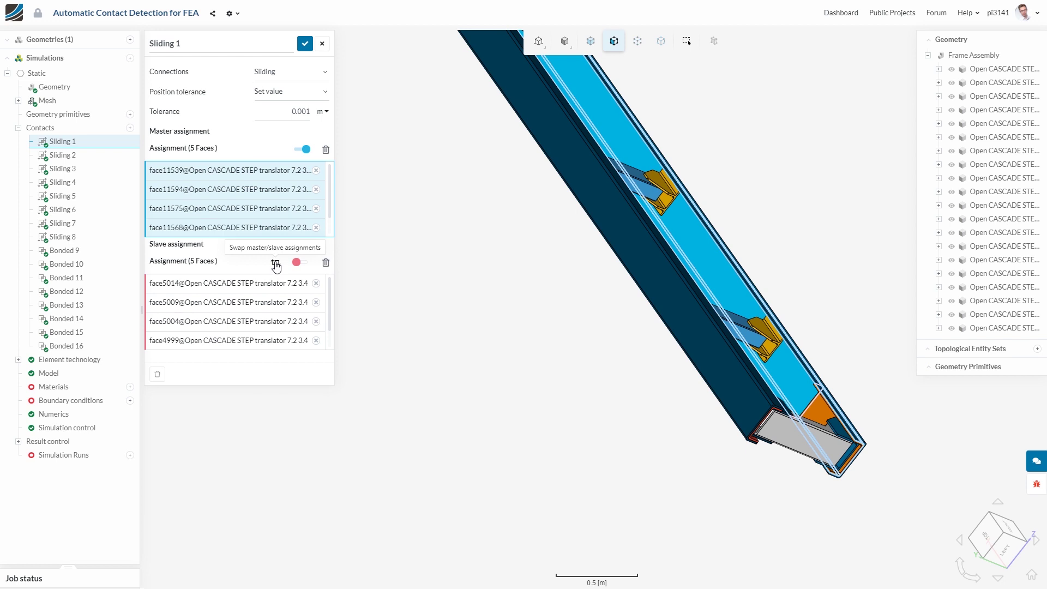
- Swap the master and slave faces of Sliding 1 and Sliding 2
click(276, 264)
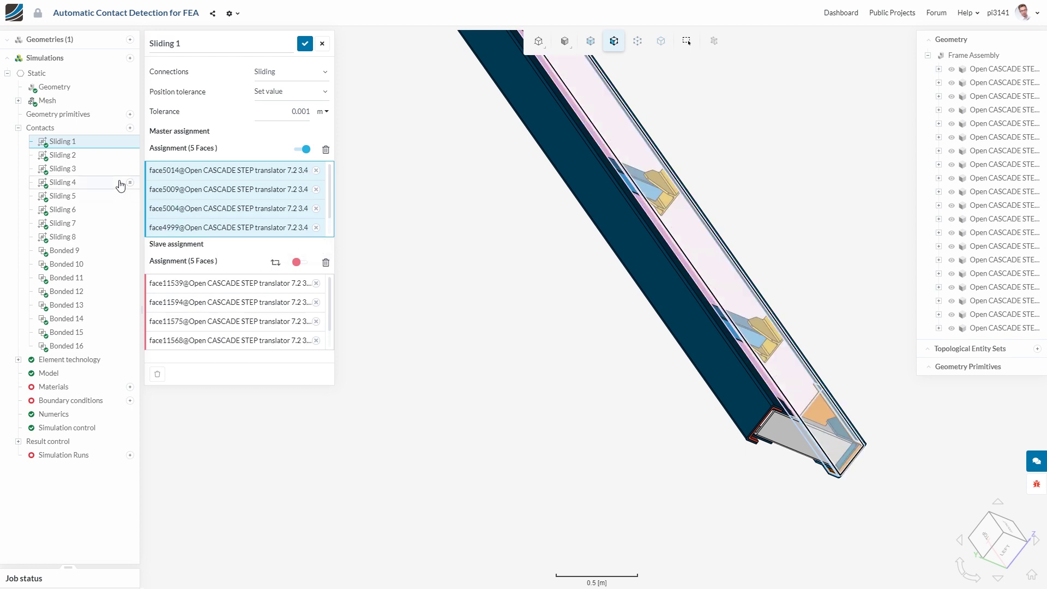
click(82, 156)
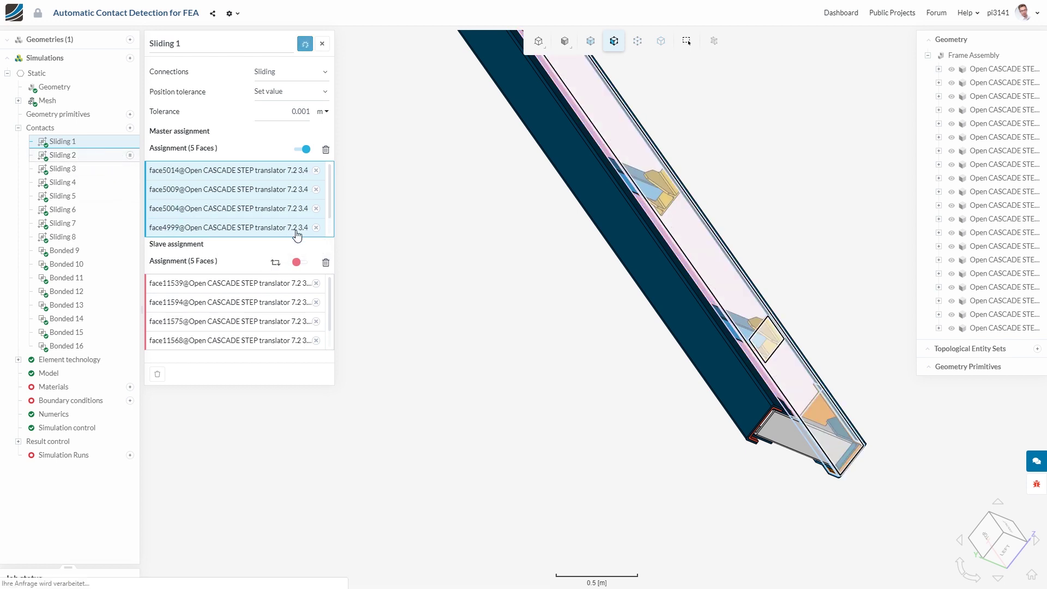
click(276, 264)
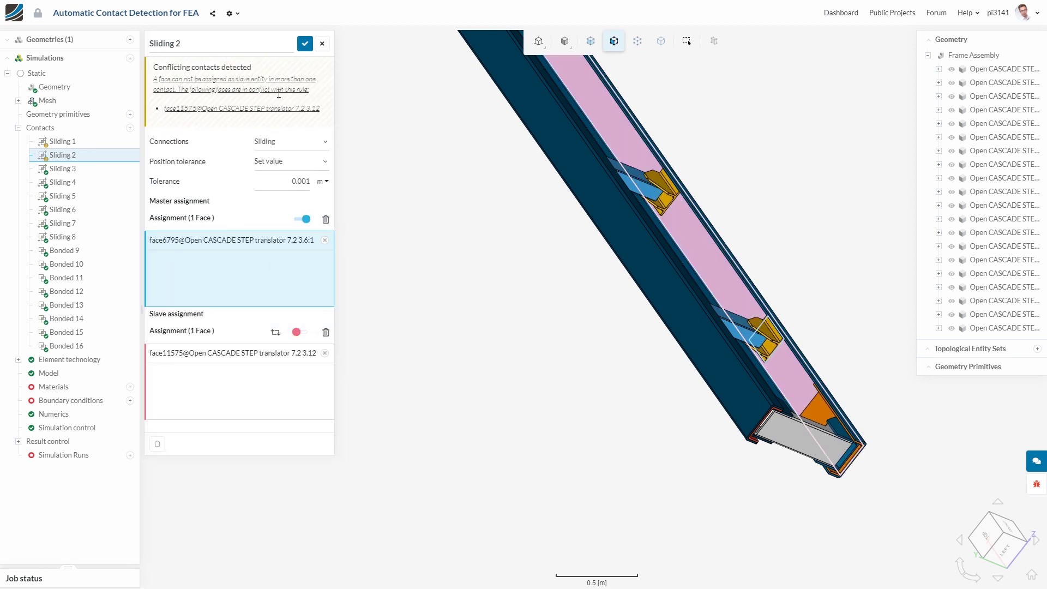
- Assign Steel to all 20 visible volumes and add a Fixed support boundary condition
click(130, 387)
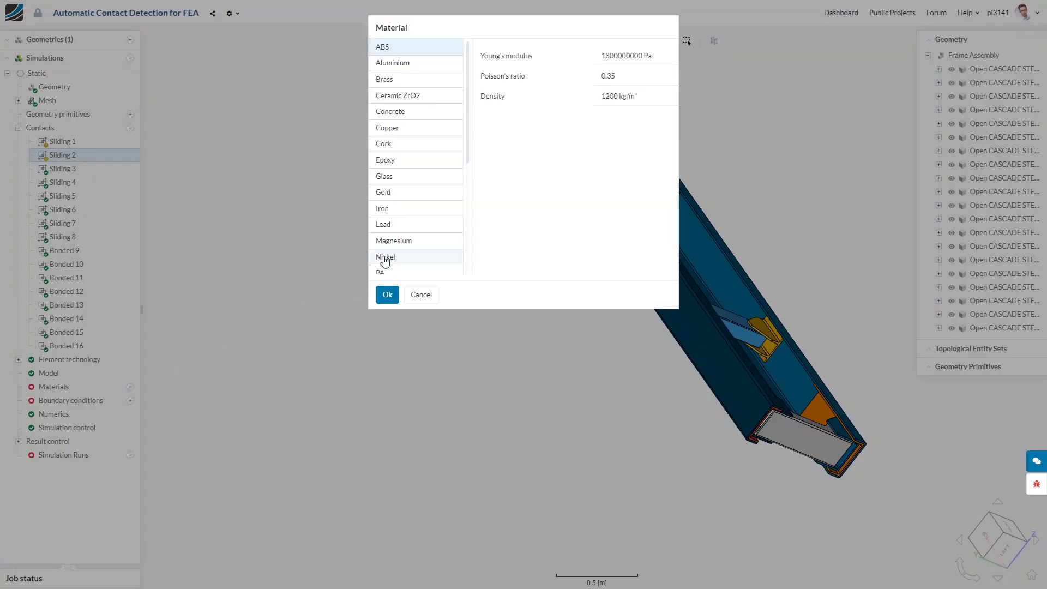
scroll(403, 233, down, 3)
scroll(403, 233, down, 1)
click(397, 218)
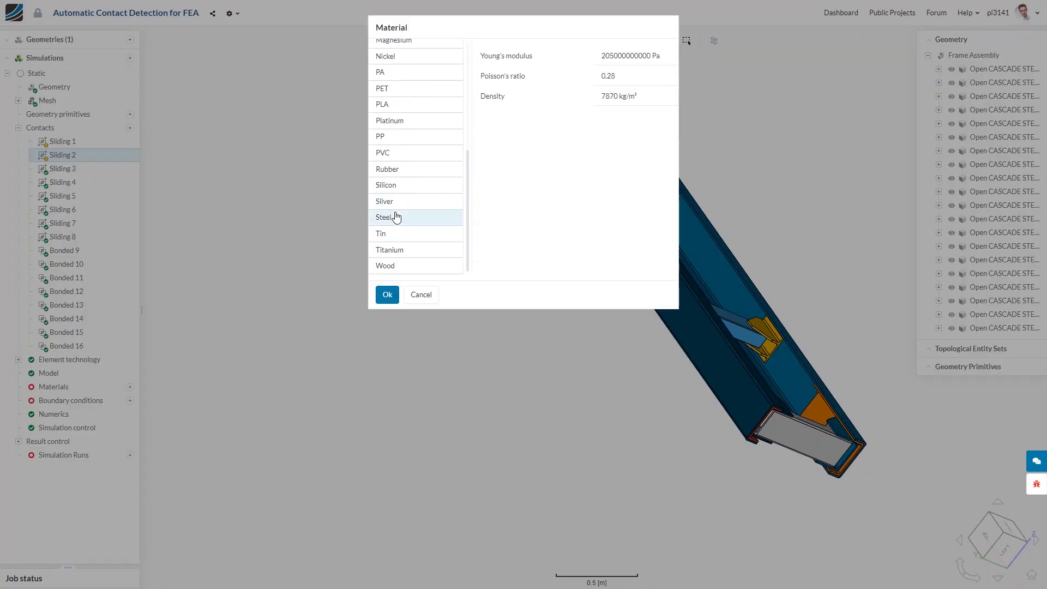
click(387, 294)
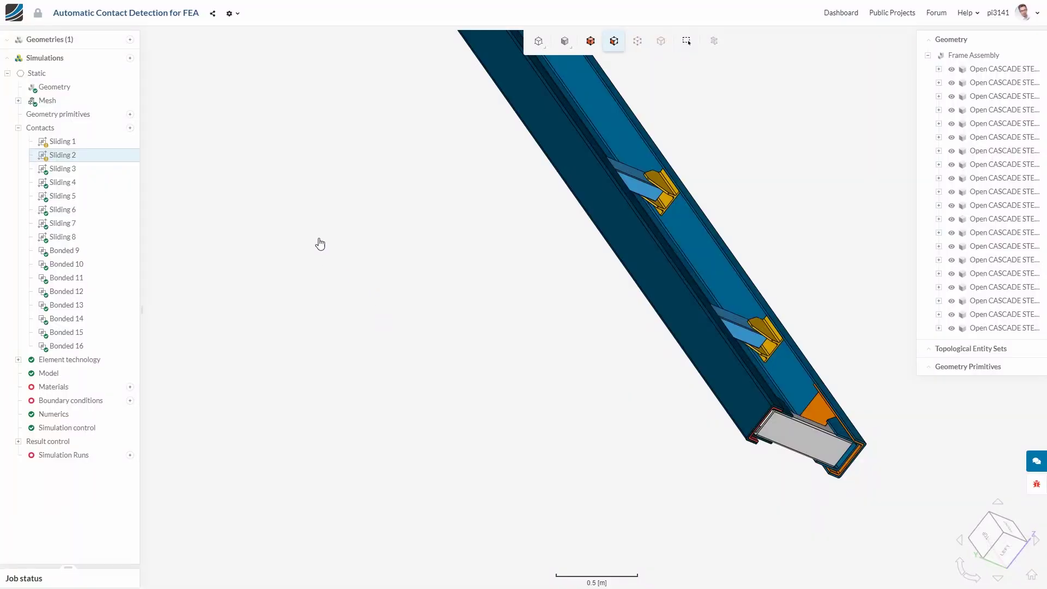
right_click(381, 192)
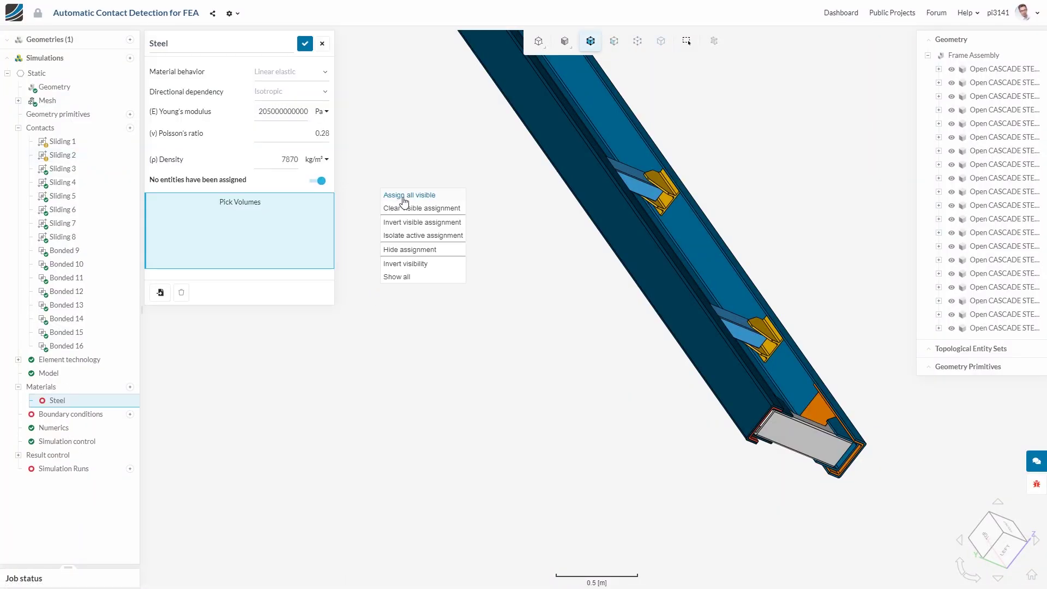
click(404, 196)
click(130, 415)
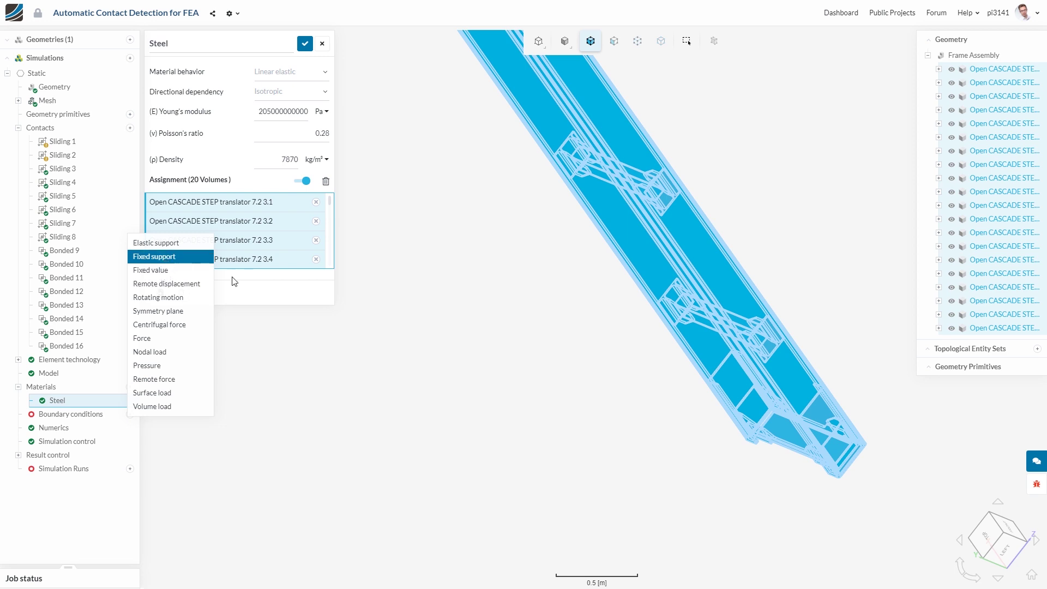
click(155, 256)
- Assign two beam side faces to Fixed support 1 and save it
drag(693, 465, 495, 242)
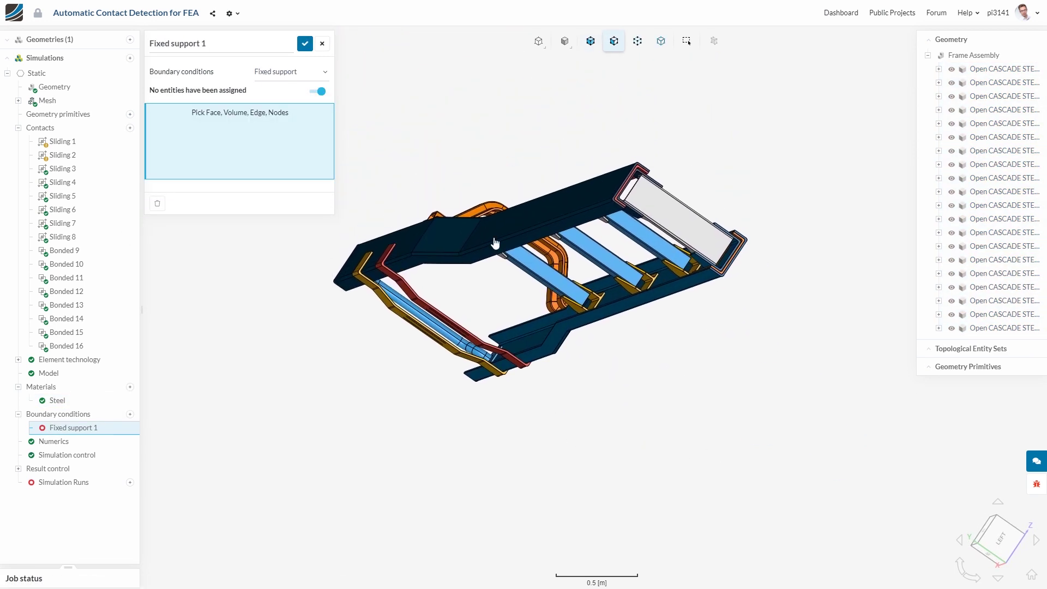
click(523, 244)
click(594, 324)
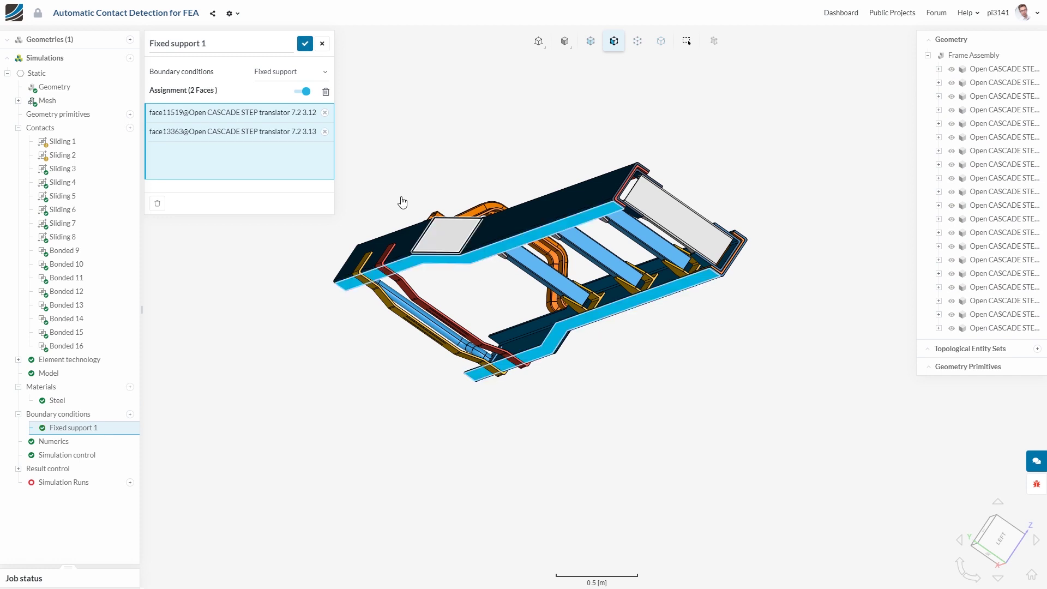
click(305, 43)
- Add Pressure 2 of 10e4 Pa on the frame's end face
click(130, 414)
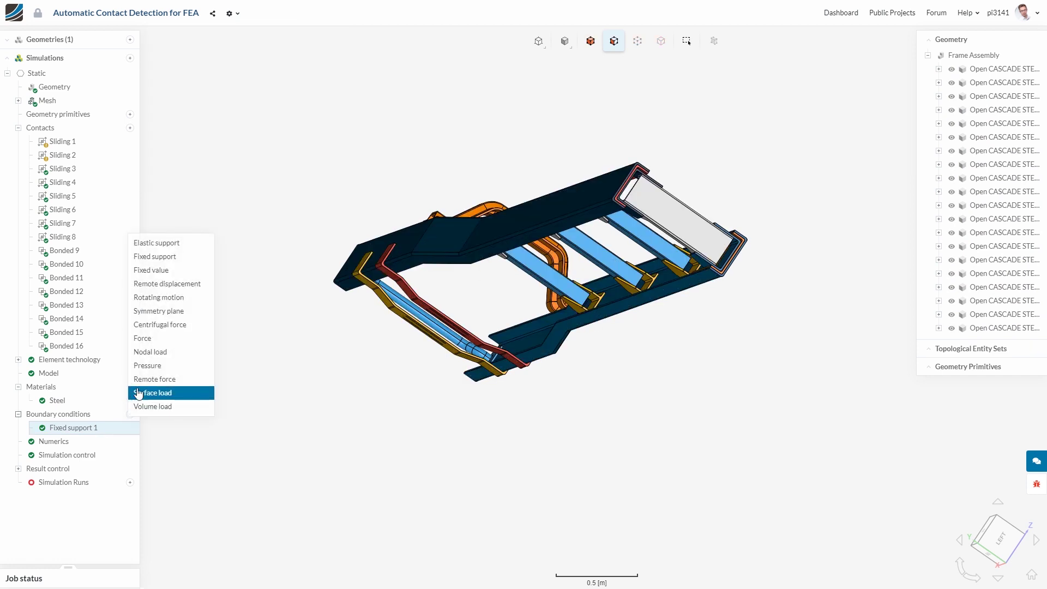
click(161, 365)
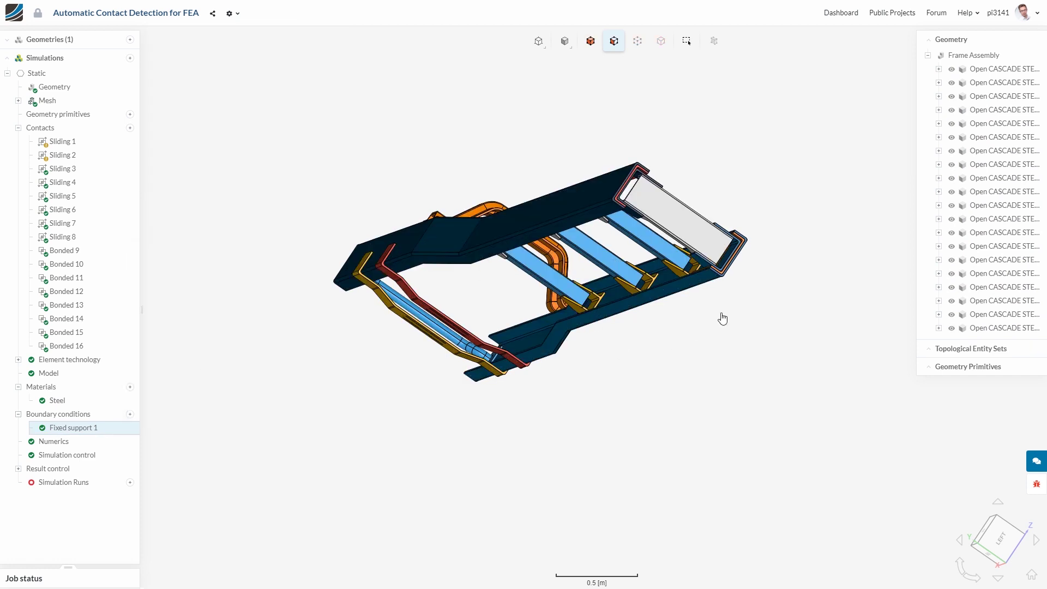
click(671, 228)
double_click(303, 111)
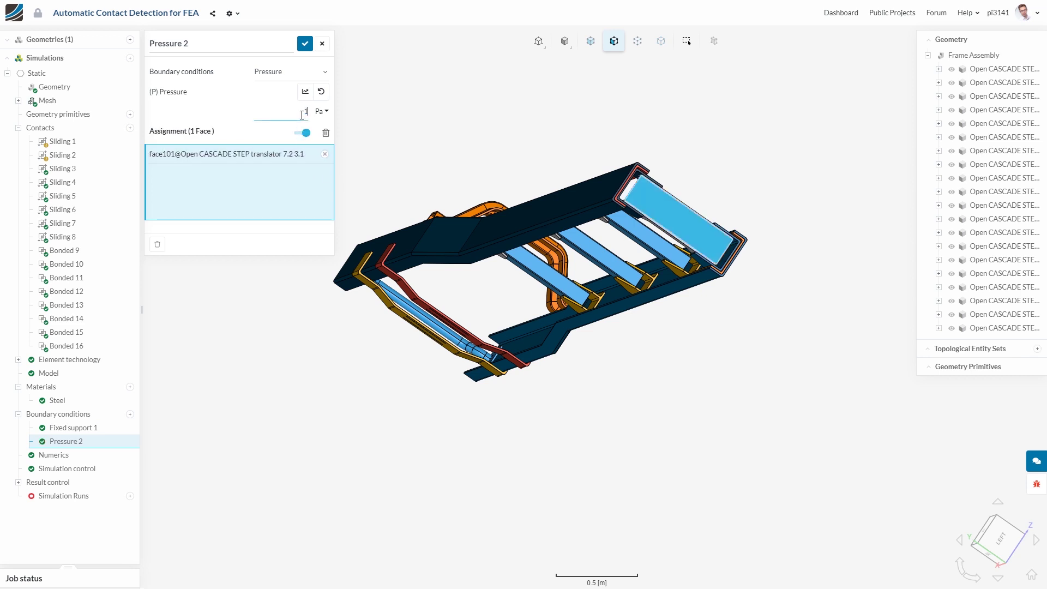
text(10e4)
click(305, 43)
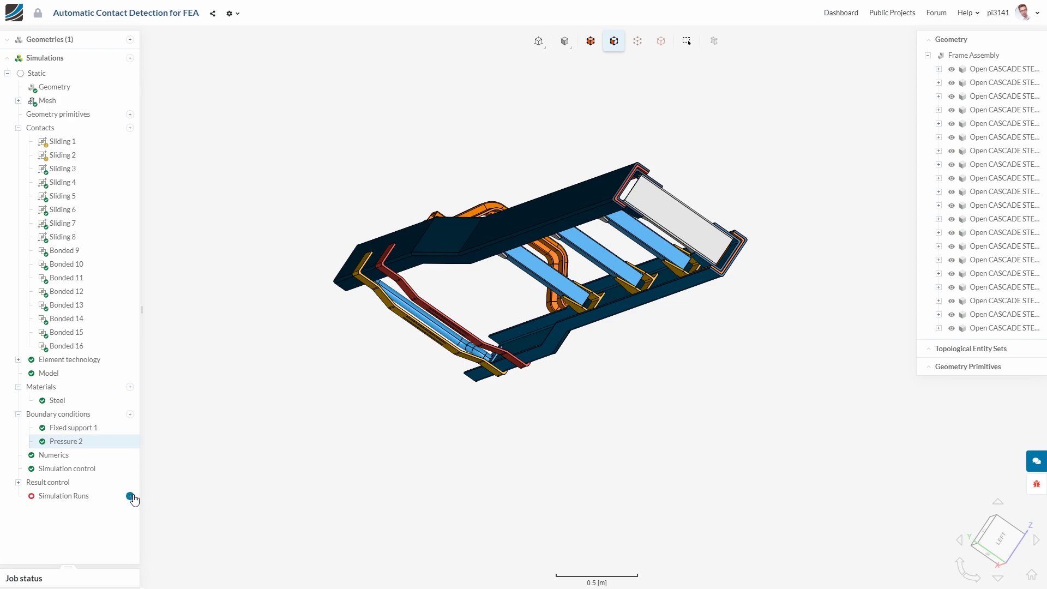
click(130, 496)
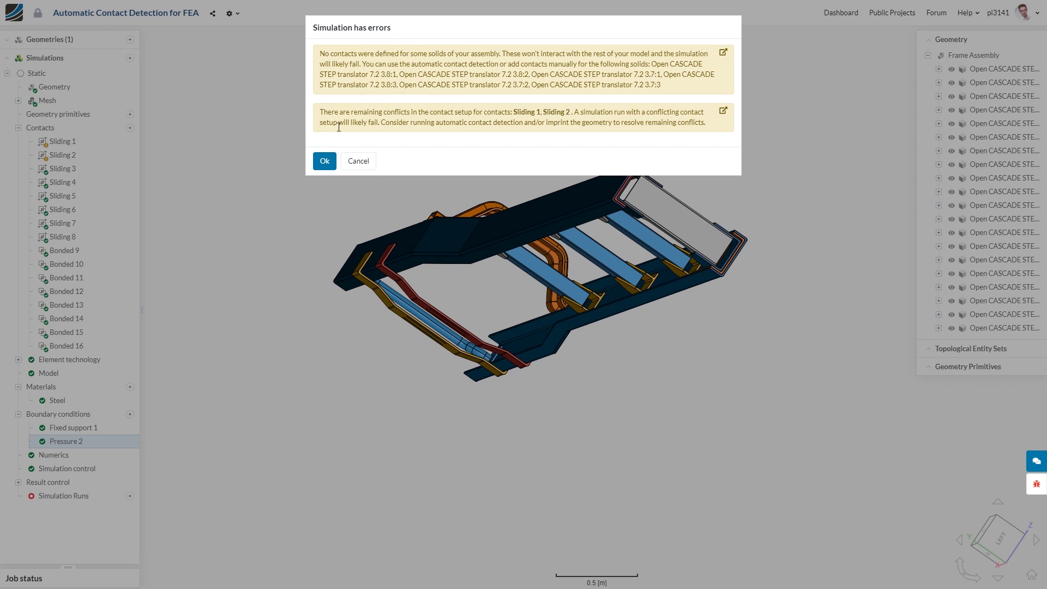
click(324, 161)
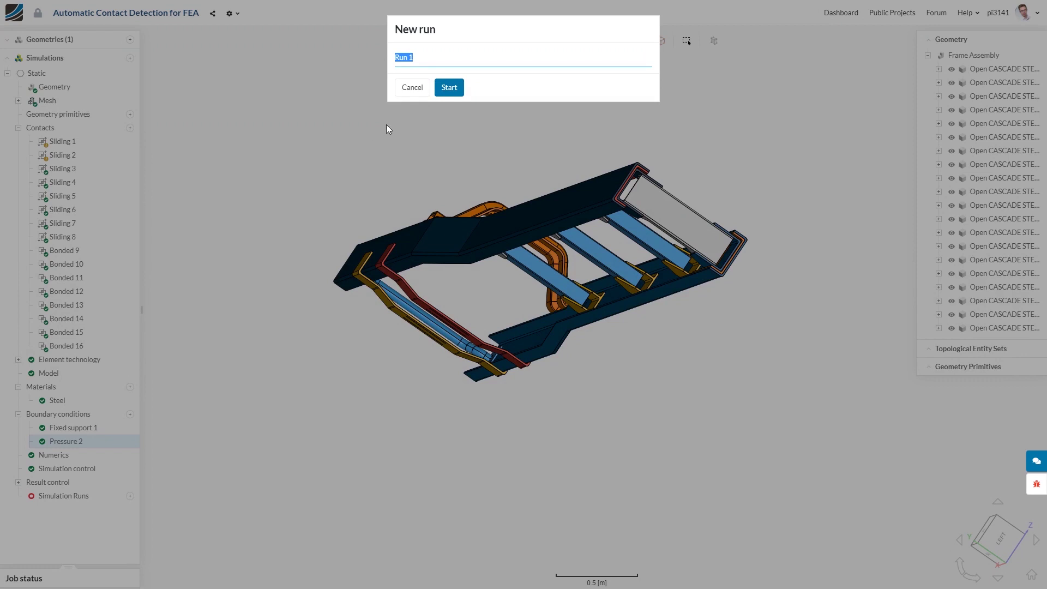
click(413, 87)
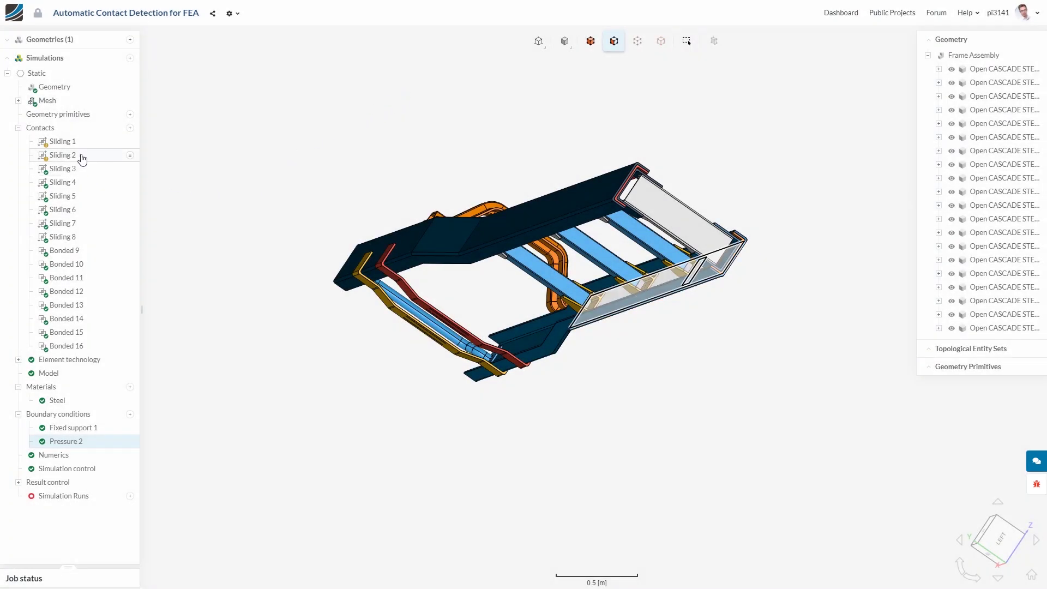
- Delete the conflicting Sliding 1 and Sliding 2 contacts
click(112, 142)
ctrl+click(105, 159)
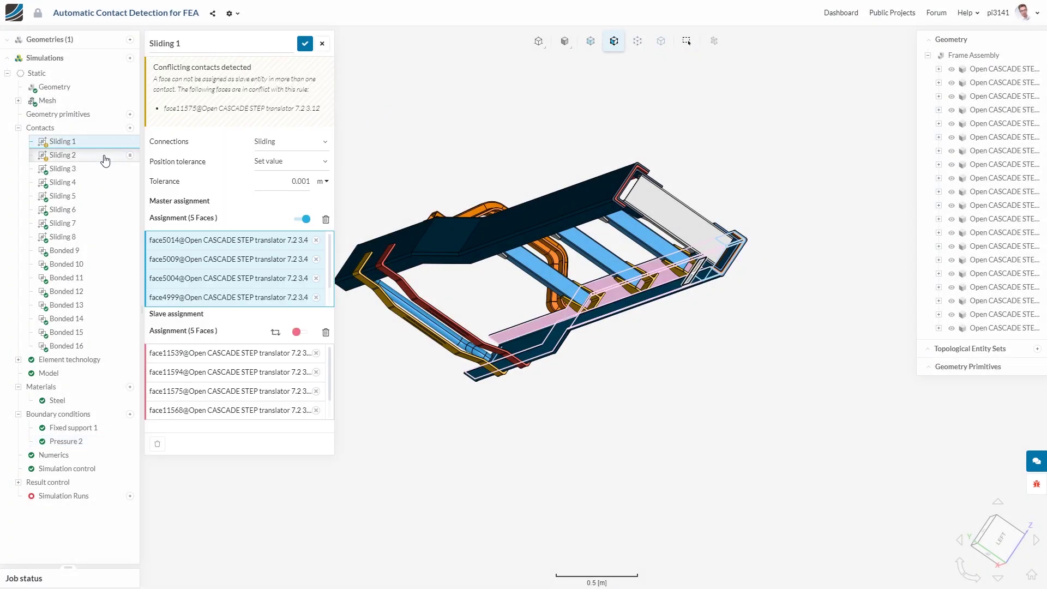
click(161, 150)
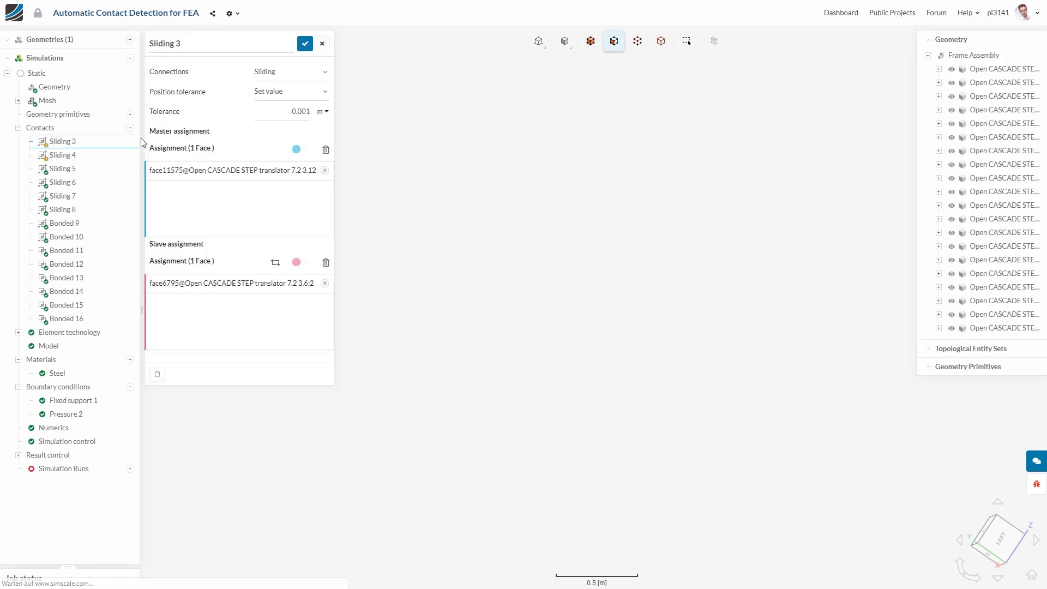
- Re-run automatic contact detection keeping existing contacts, adding Bonded 1 and Bonded 2
click(130, 127)
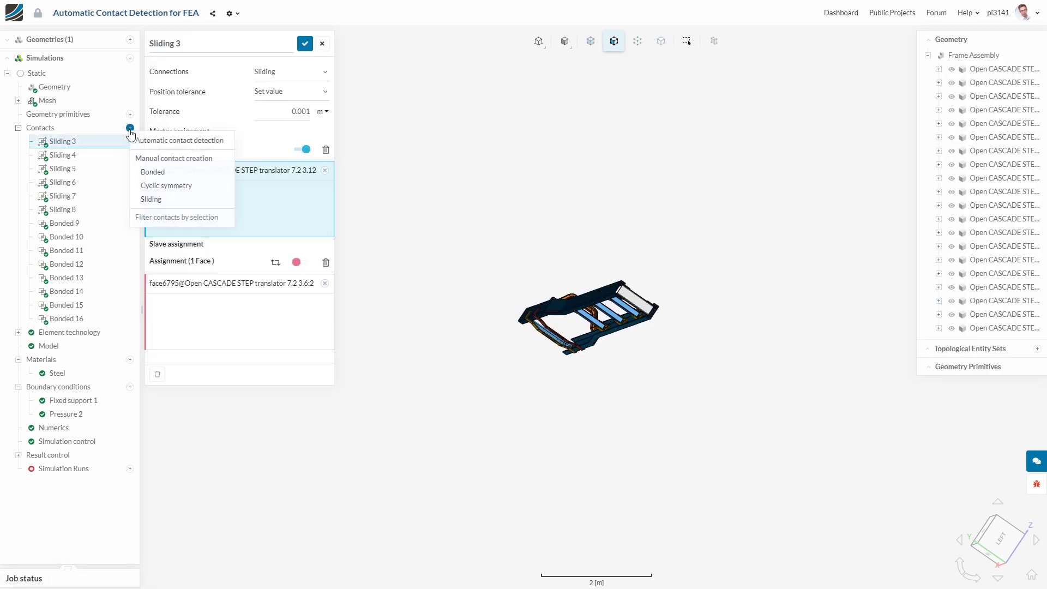
click(186, 140)
click(458, 71)
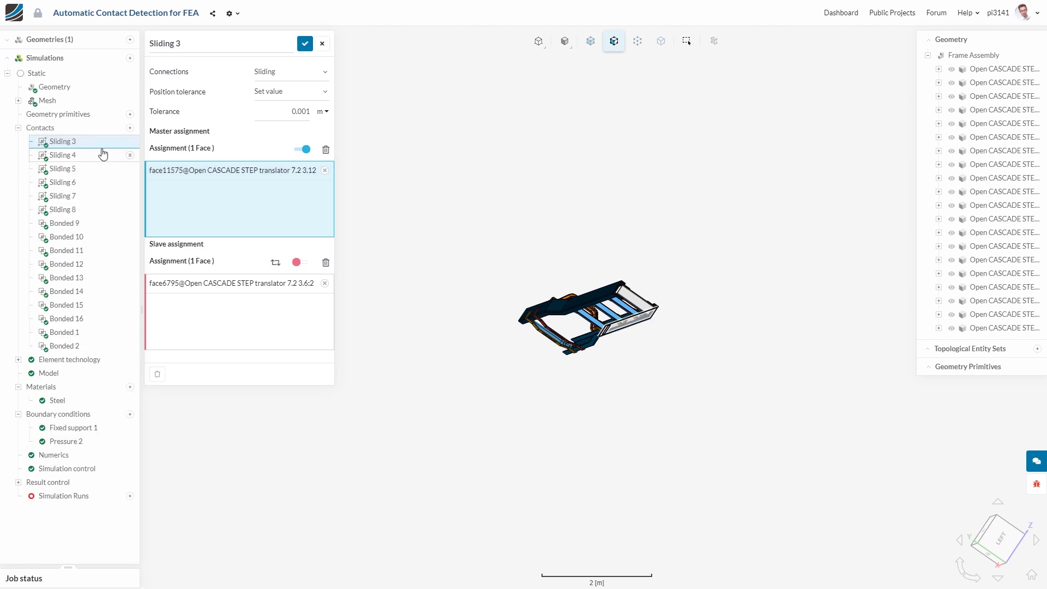
- Enable nonlinear analysis for the Static simulation and convert Bonded 1 into Physical contact 1
click(36, 74)
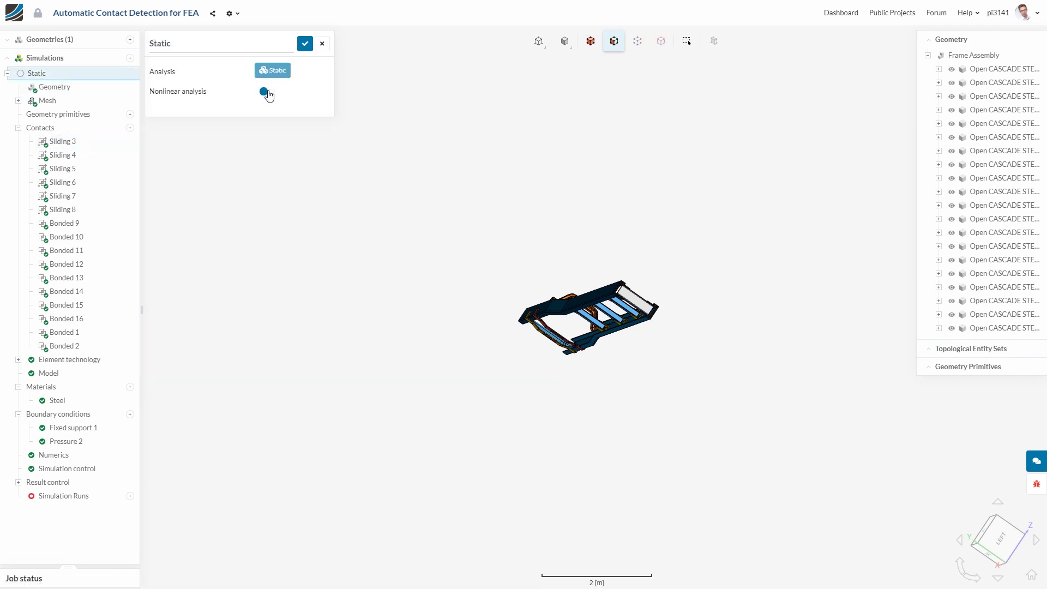
click(266, 92)
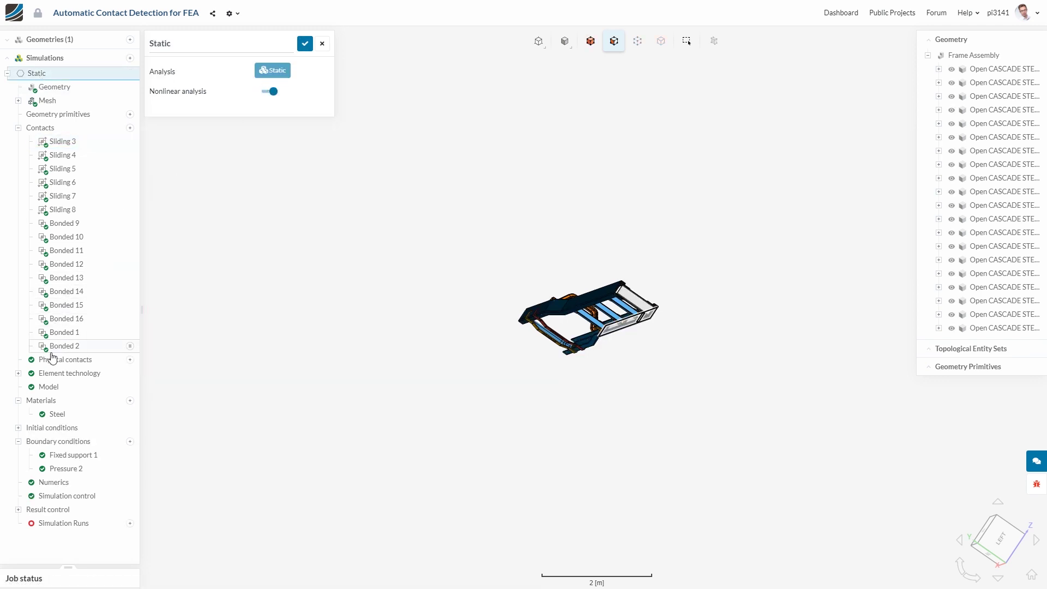
click(78, 335)
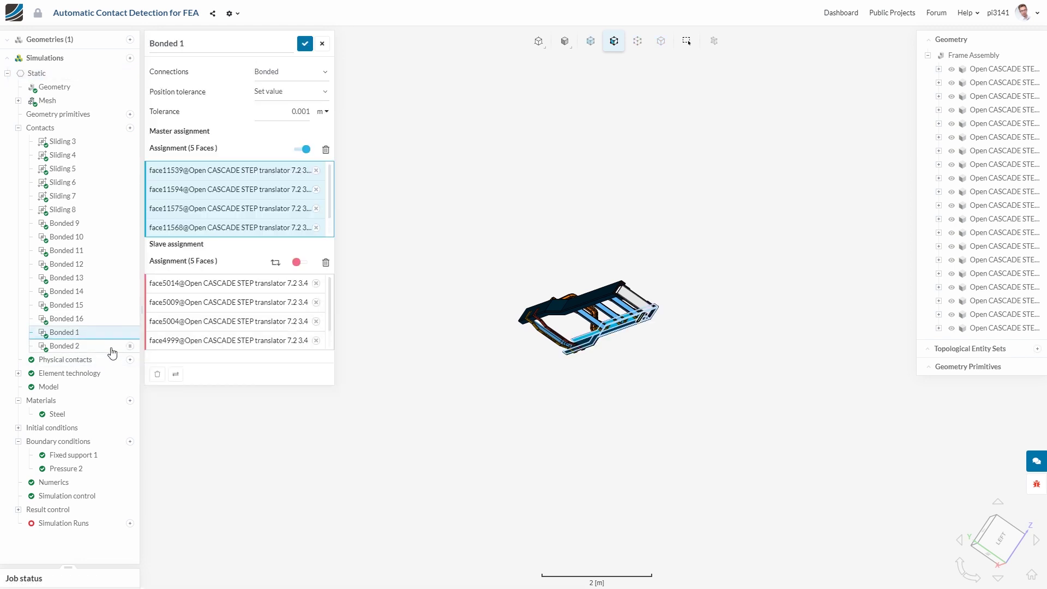
click(175, 375)
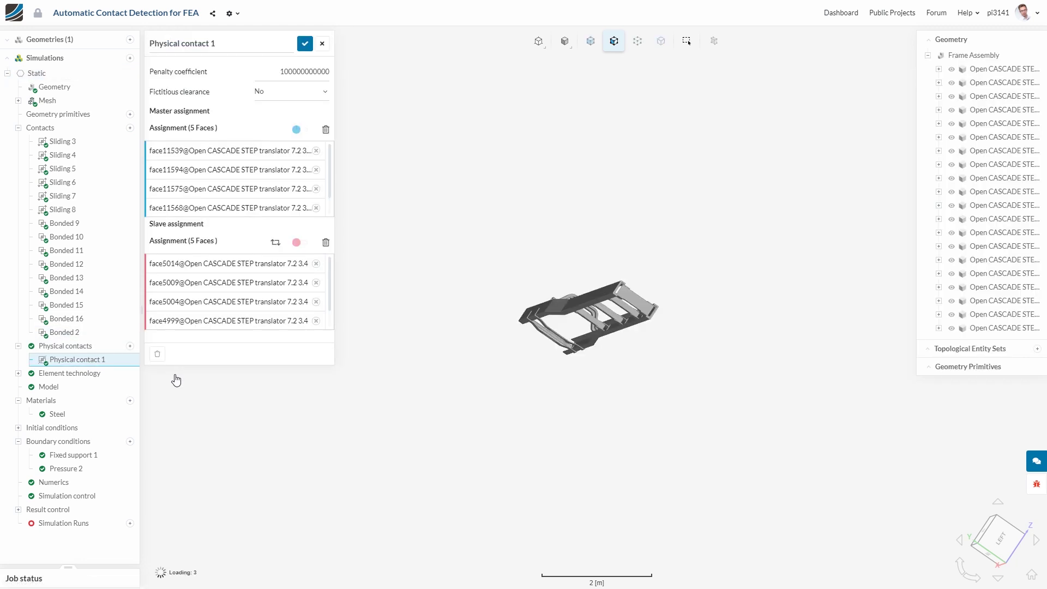